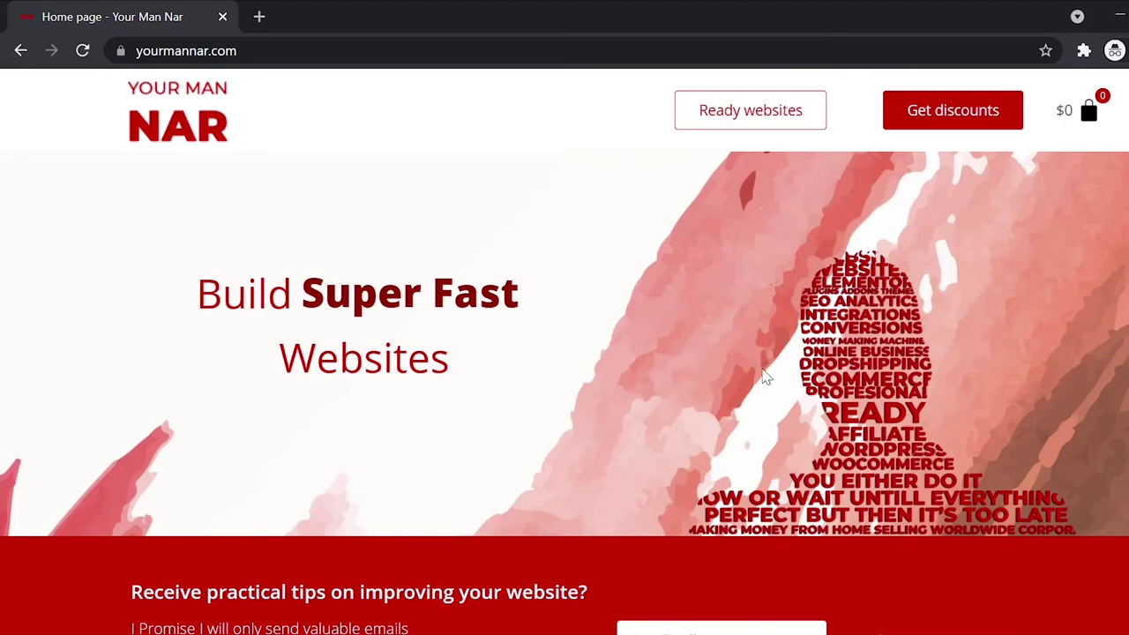
- Open the Contact Form 7 editing guide article on yourmannar.com
scroll(765, 378, down, 2)
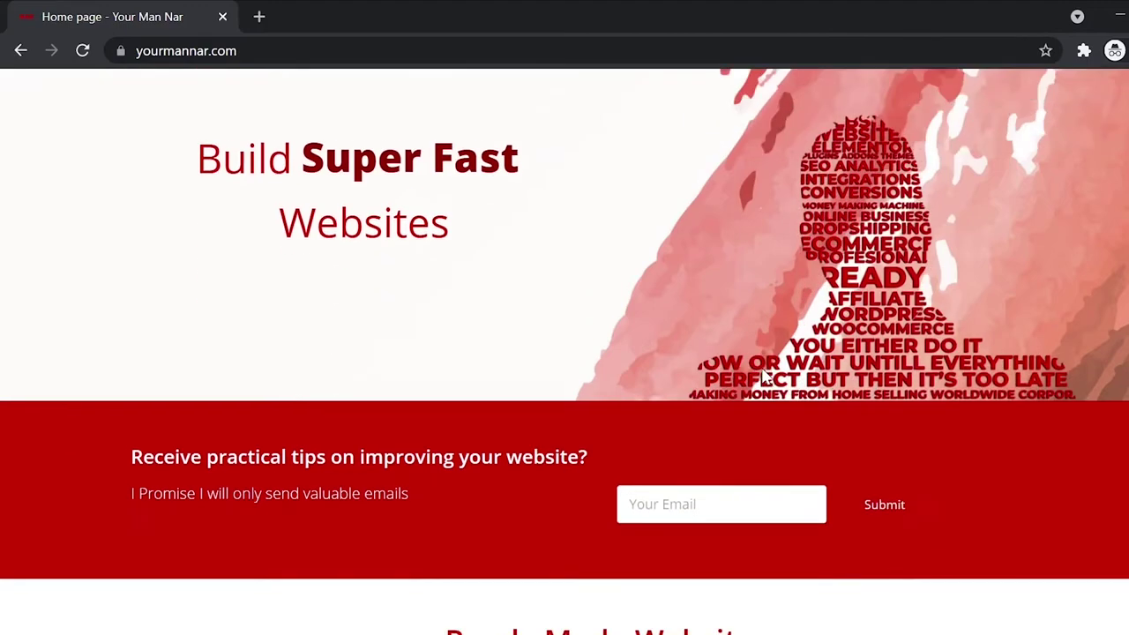
scroll(763, 375, down, 3)
scroll(760, 373, down, 2)
click(251, 443)
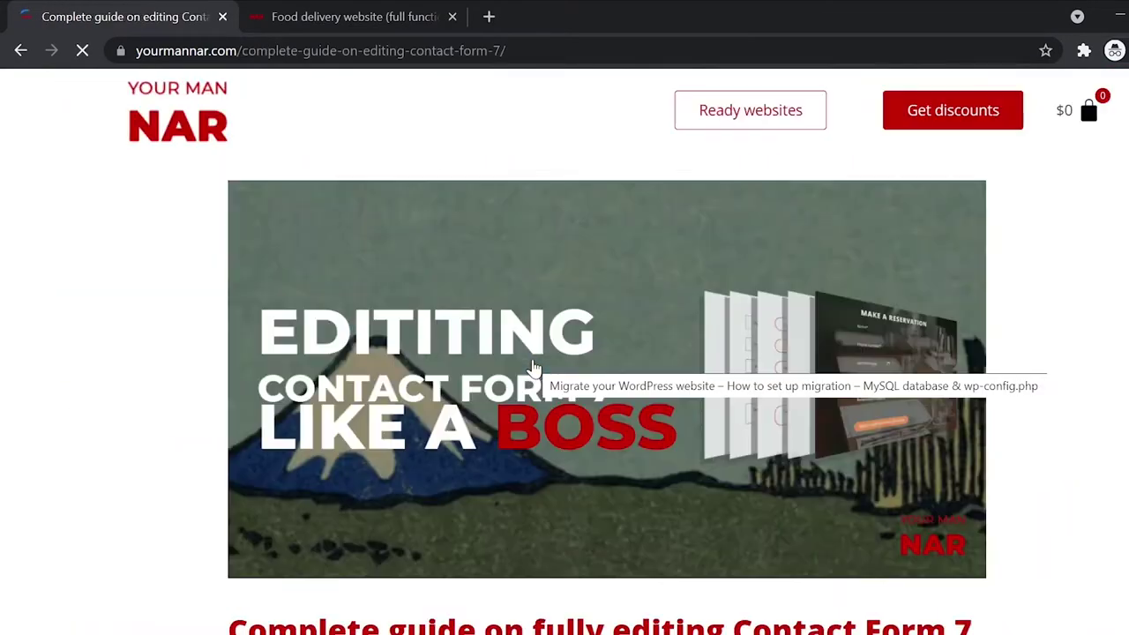
- Scroll through the Contact Form 7 article, then go to the discount coupon codes page
scroll(532, 370, down, 2)
scroll(532, 370, down, 5)
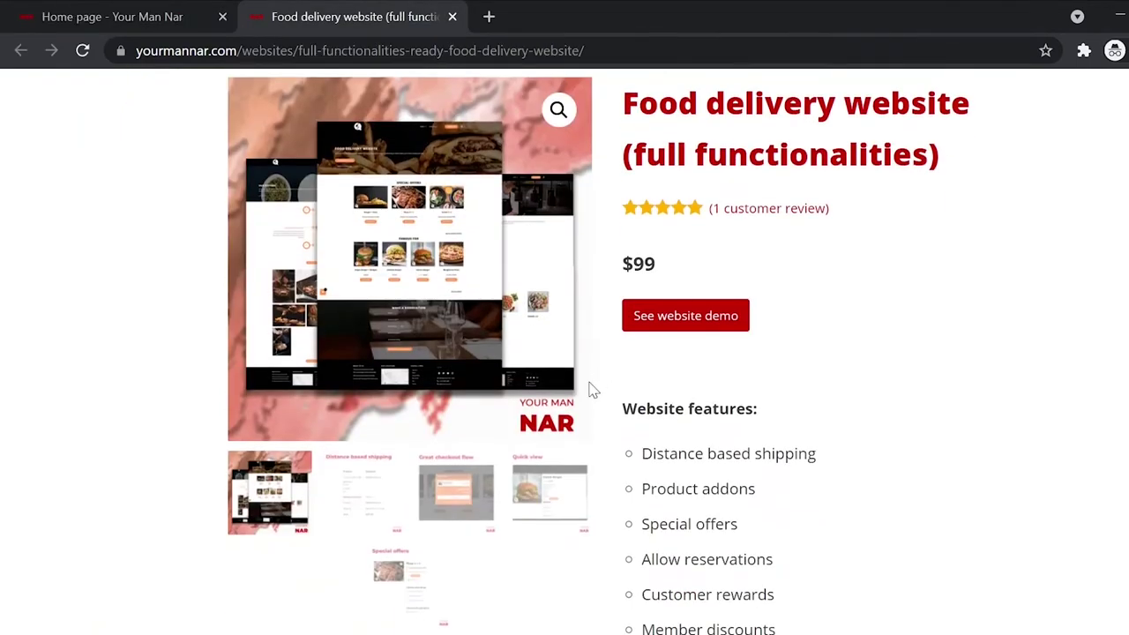
scroll(657, 416, down, 8)
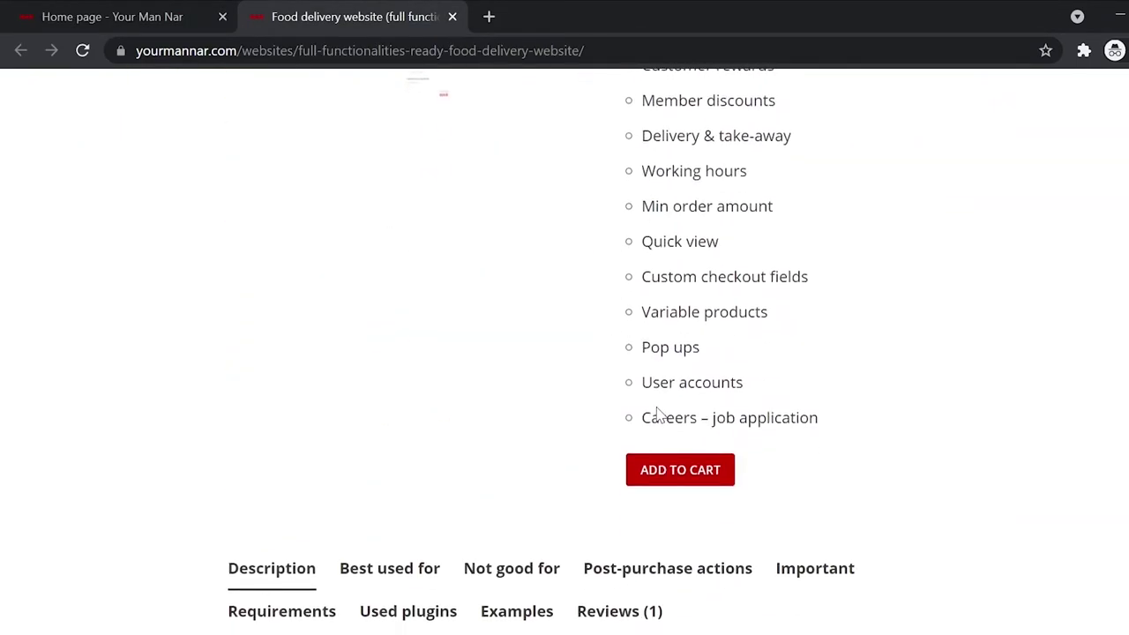
scroll(657, 416, down, 2)
click(952, 110)
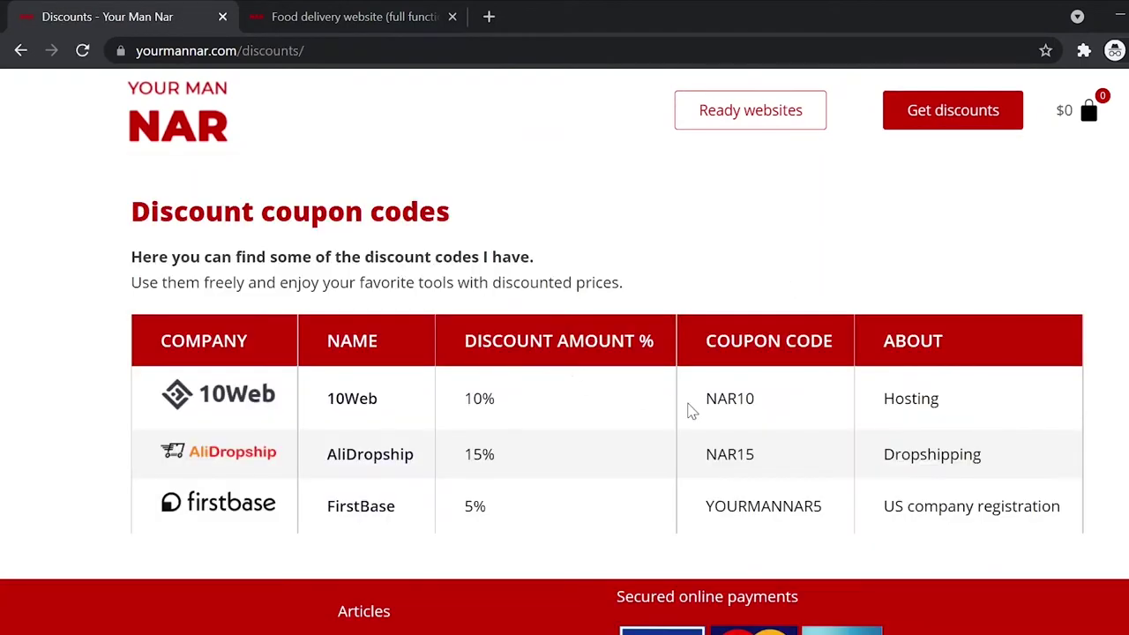
- Select the NAR10 and NAR15 coupon codes in the COUPON CODE column
double_click(729, 397)
triple_click(748, 356)
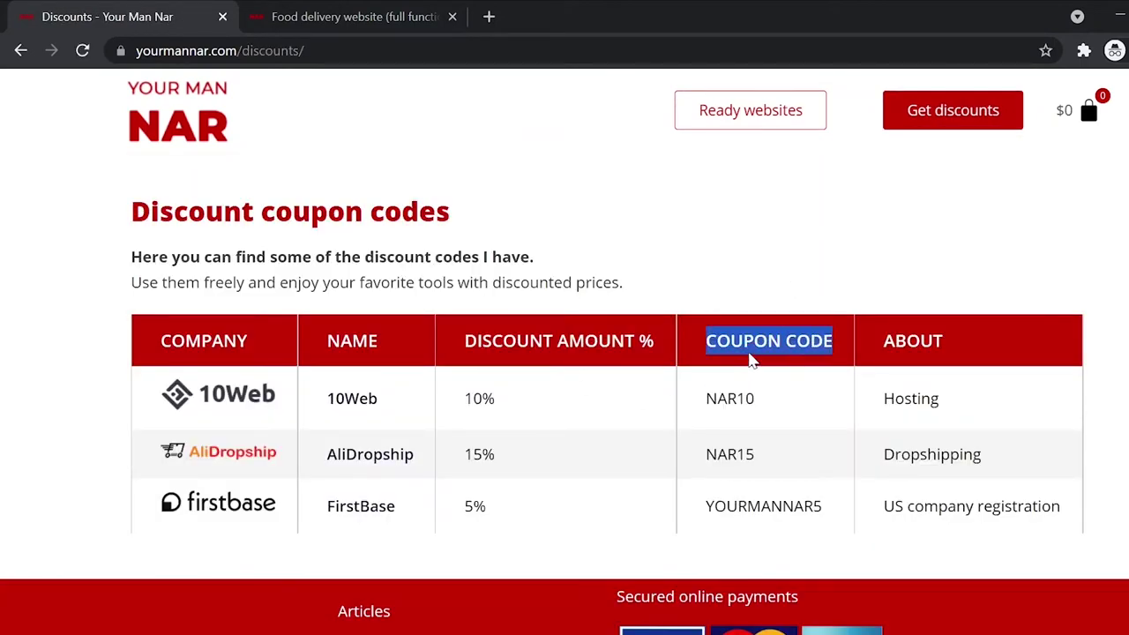
double_click(730, 454)
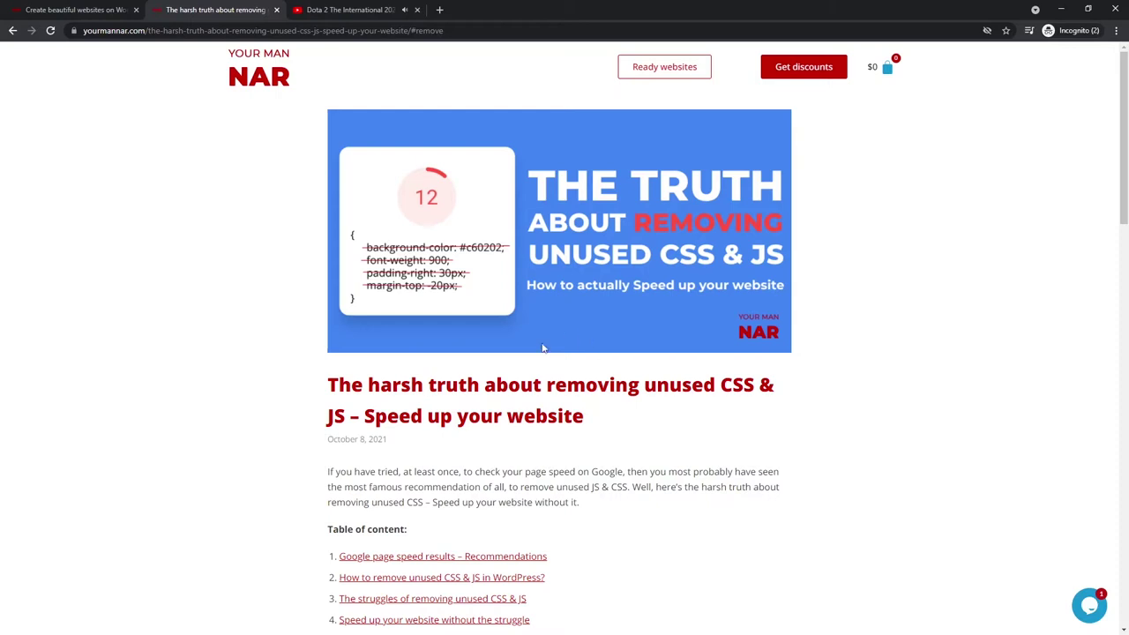
triple_click(470, 394)
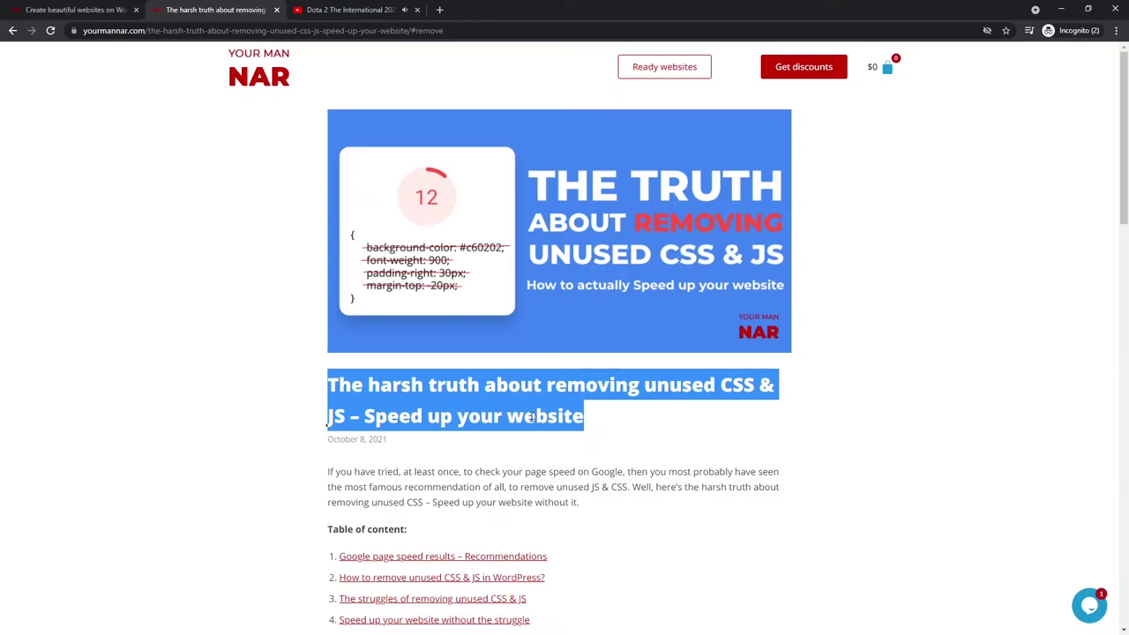
click(519, 394)
scroll(519, 396, down, 1)
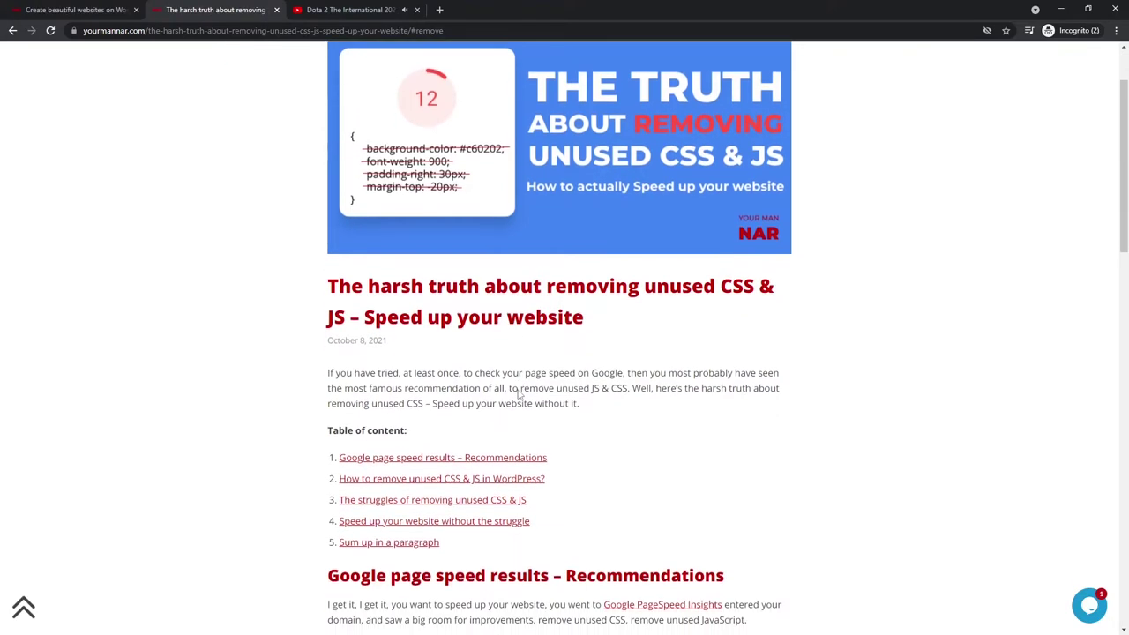
scroll(507, 353, down, 1)
scroll(496, 312, down, 1)
scroll(615, 310, down, 1)
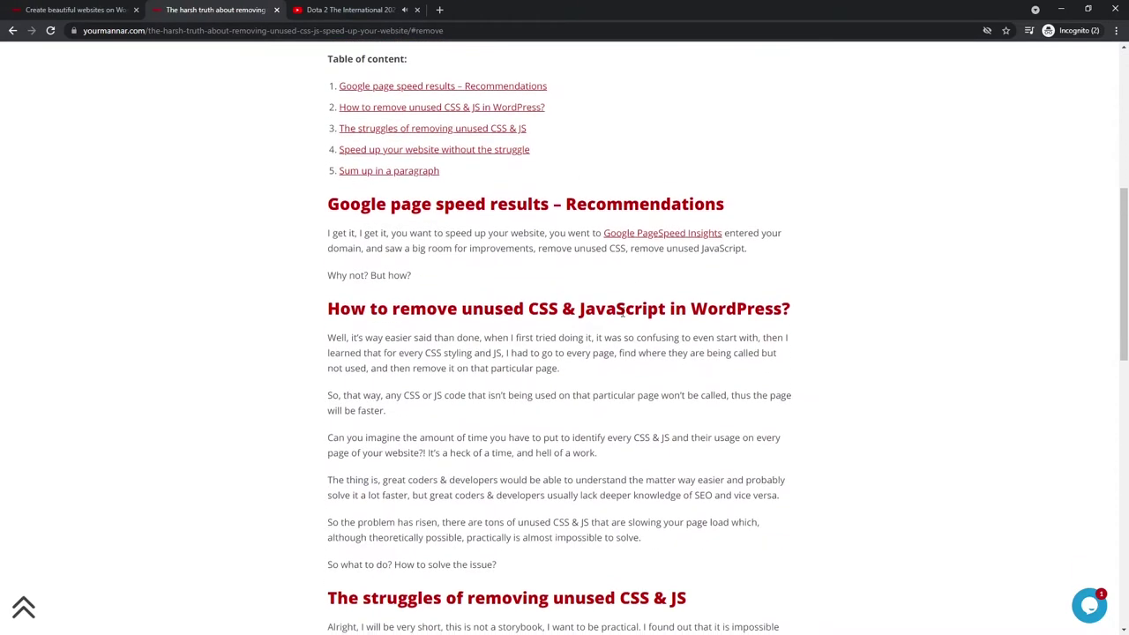
scroll(622, 312, down, 1)
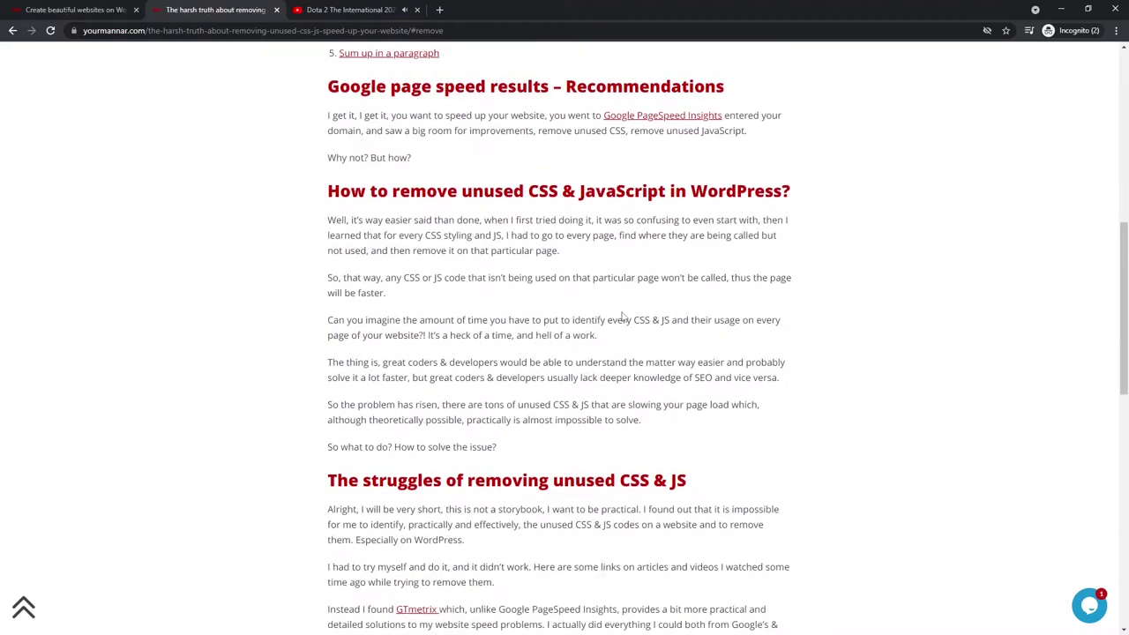
scroll(528, 296, up, 1)
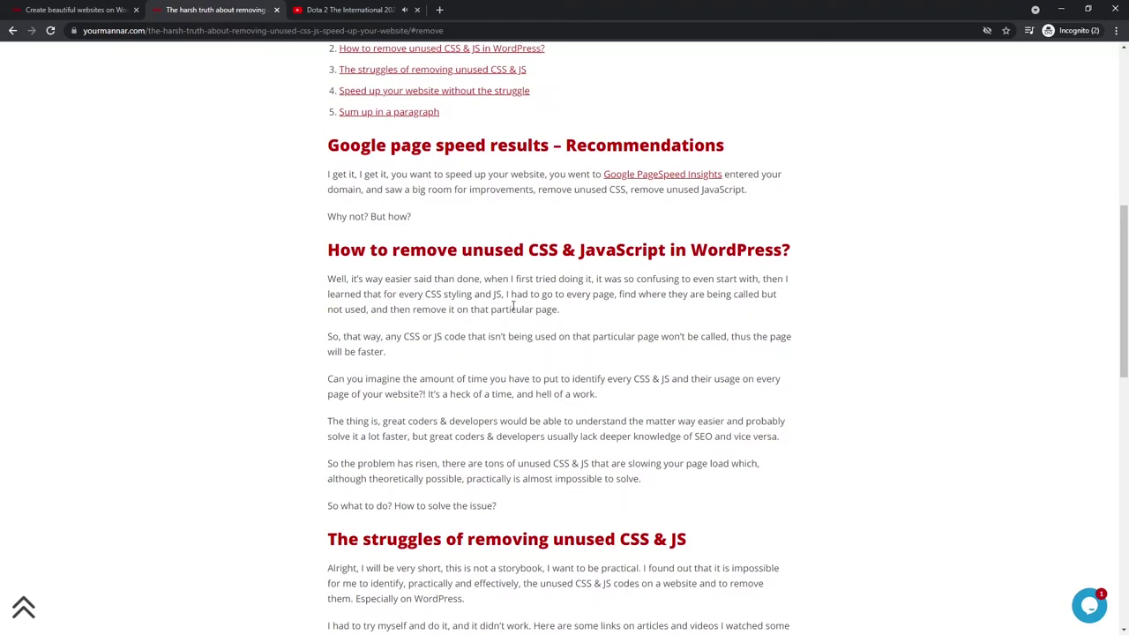
scroll(513, 308, up, 3)
scroll(511, 310, up, 1)
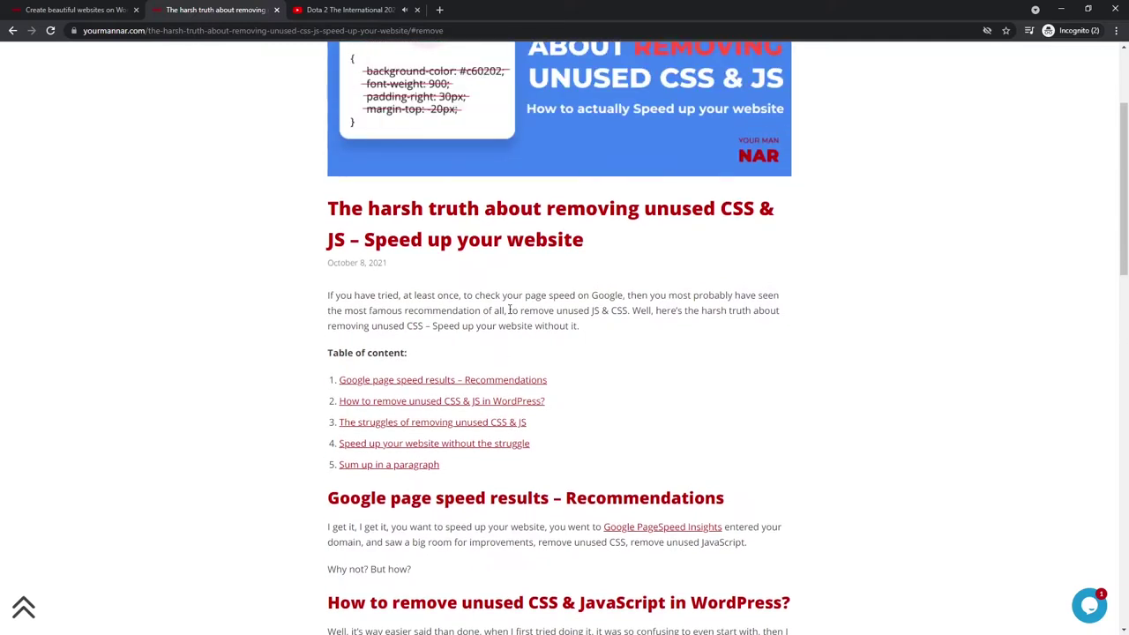
scroll(508, 313, up, 2)
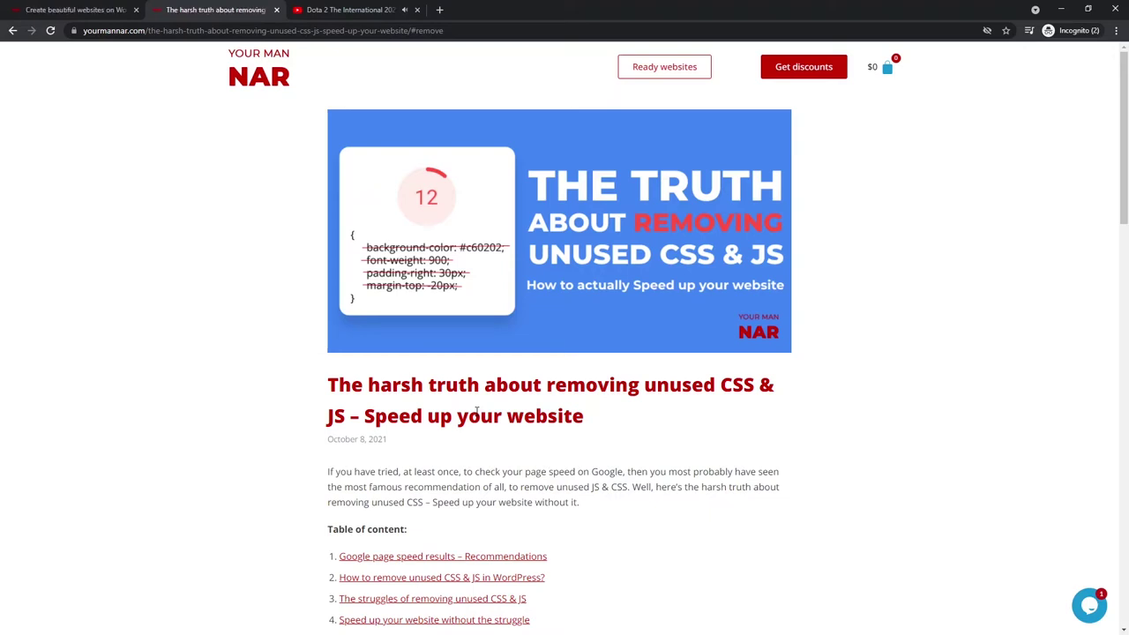
key(ctrl+t)
- Load tiktok.com in one tab and search Google for 'page speed google' in another
text(t)
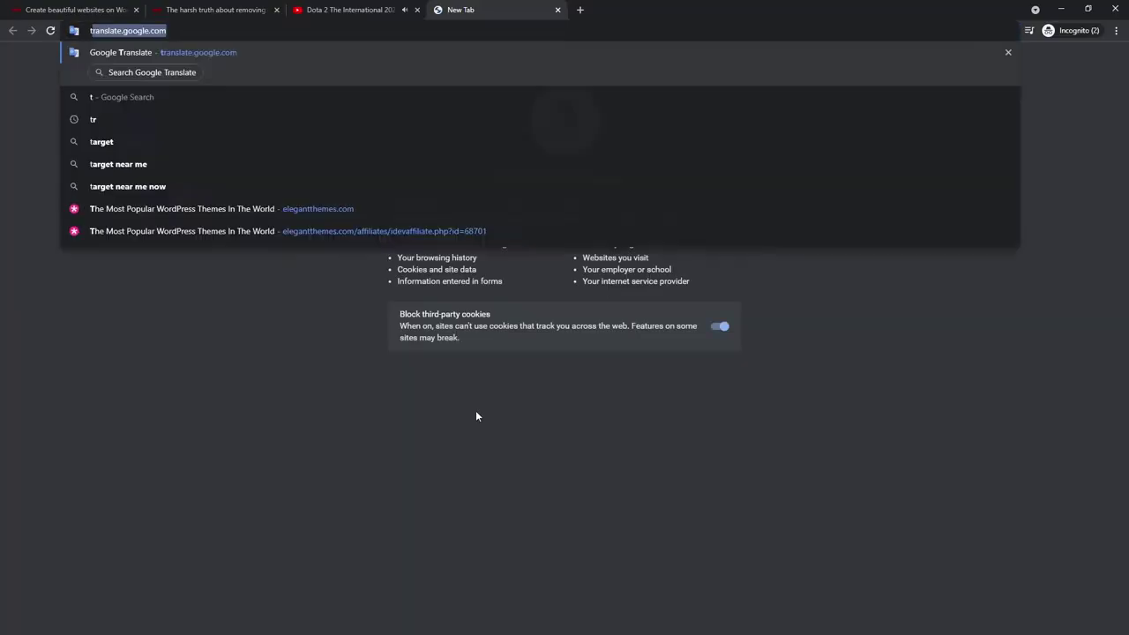
text(iktok.c)
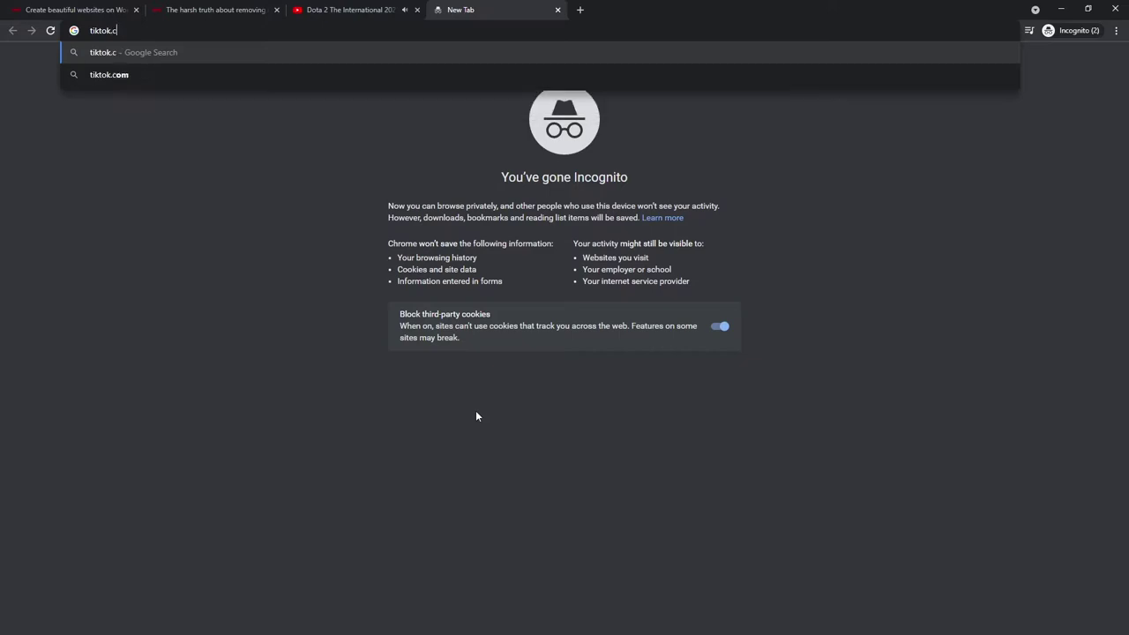
text(om)
key(Return)
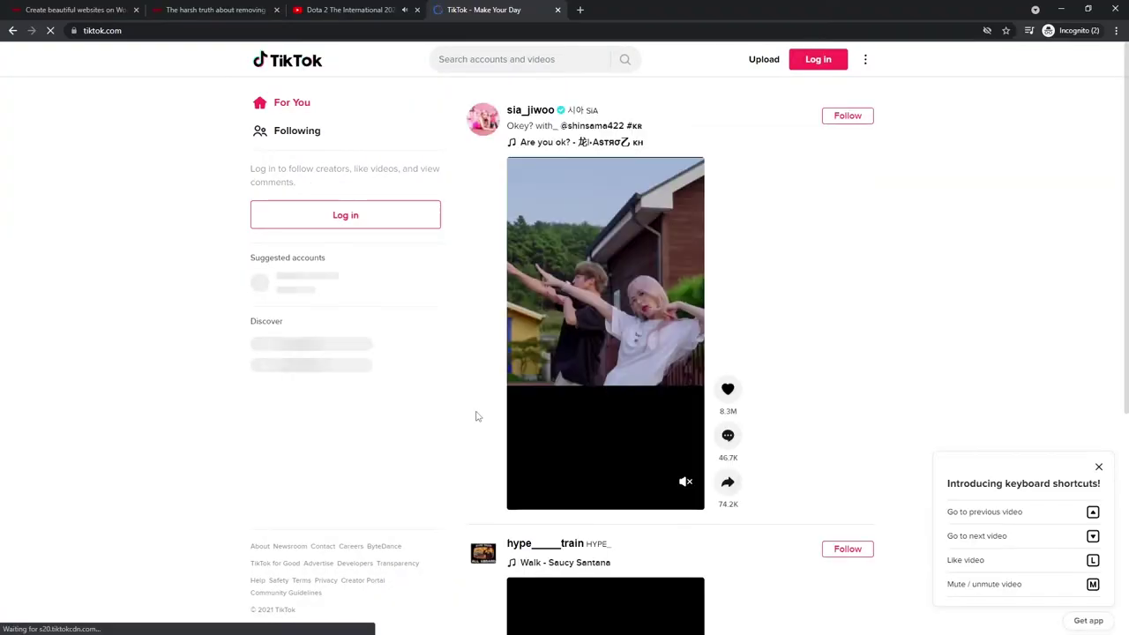
key(ctrl+t)
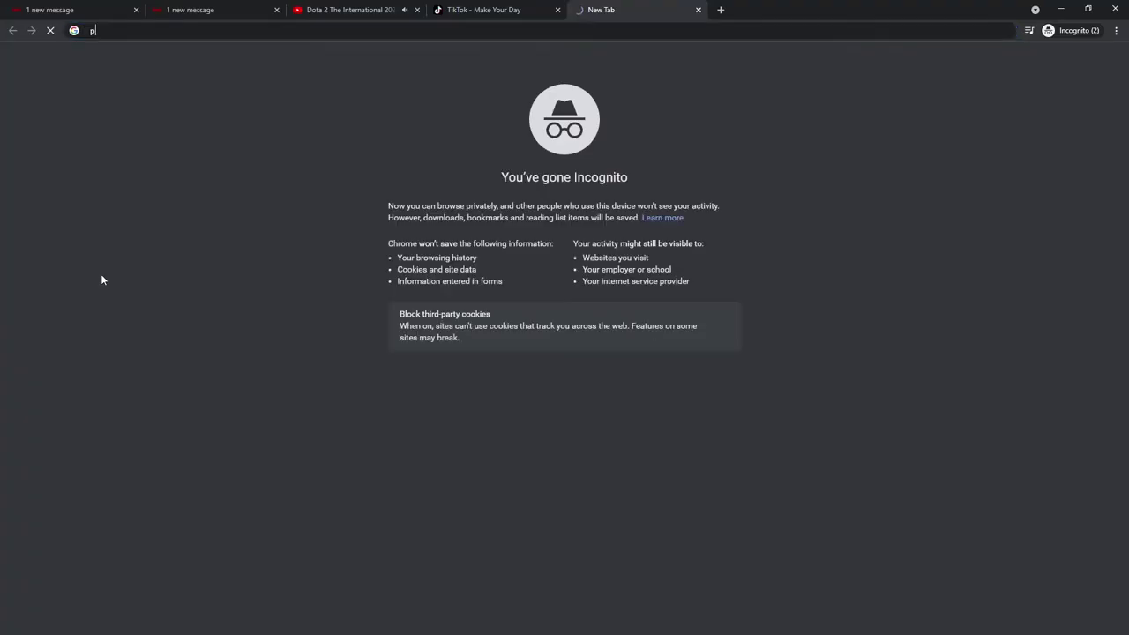
text(page speed google)
key(Return)
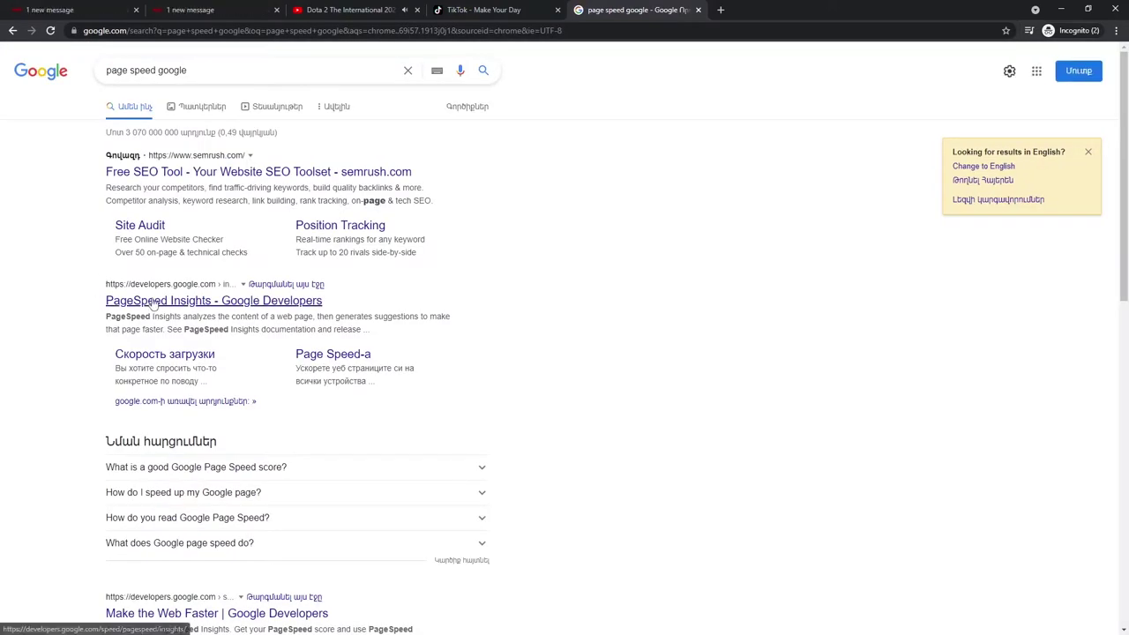
- Paste the TikTok page URL into PageSpeed Insights and run the analysis
click(151, 305)
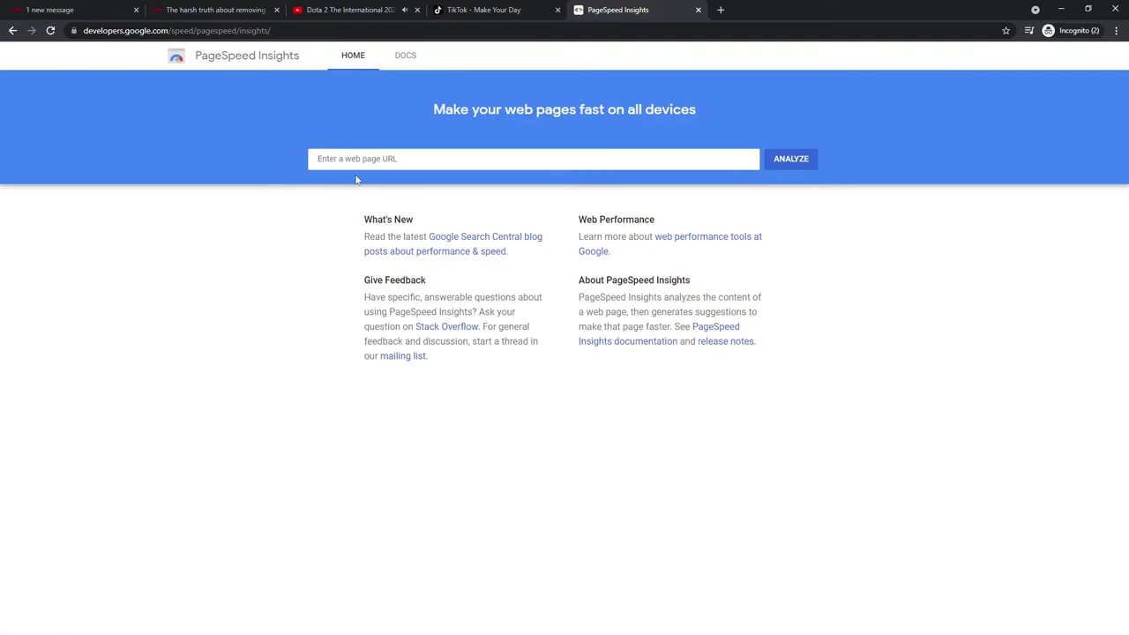
key(ctrl+shift+Tab)
key(ctrl+l)
key(ctrl+c)
click(608, 10)
click(482, 162)
key(ctrl+v)
click(781, 161)
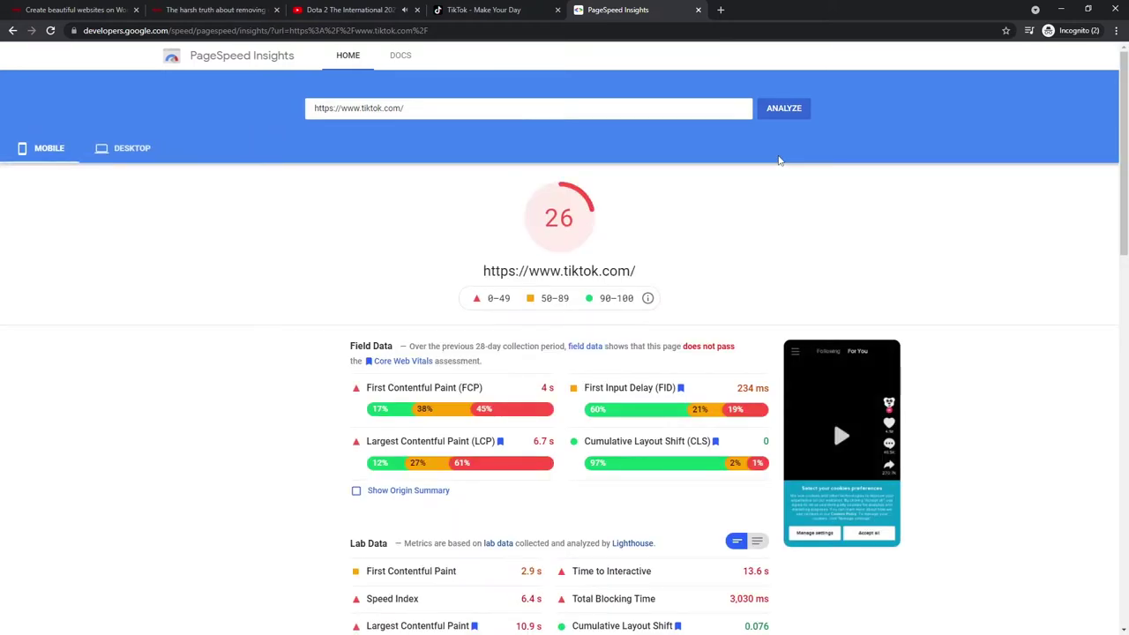
- Scroll through TikTok's mobile report: score 26, with Reduce unused JavaScript among opportunities
scroll(262, 371, down, 3)
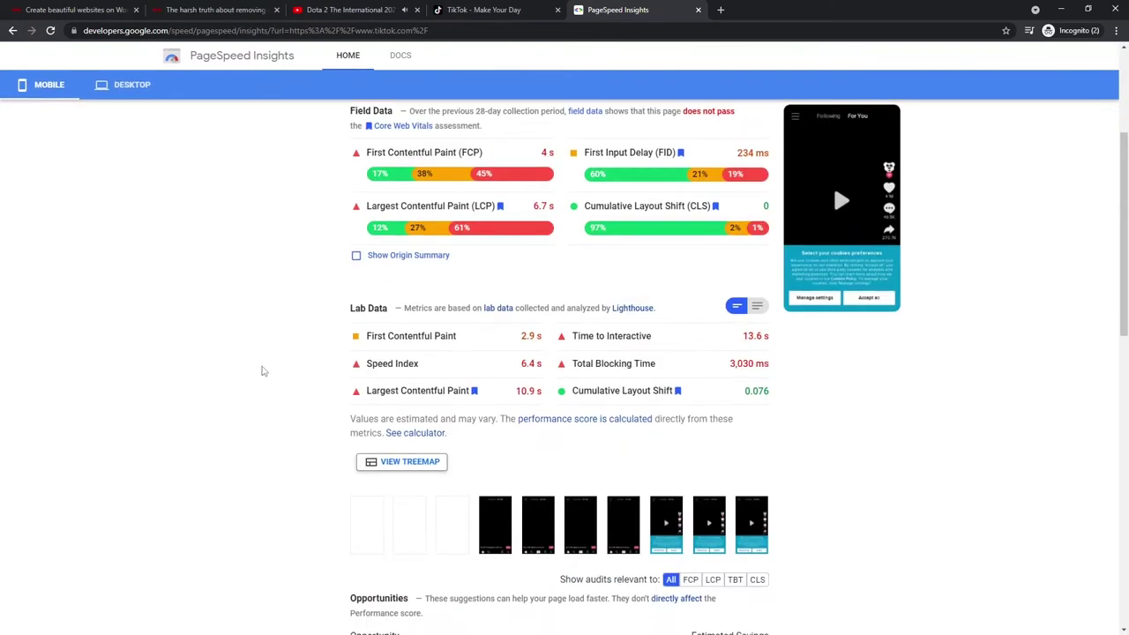
scroll(261, 370, up, 3)
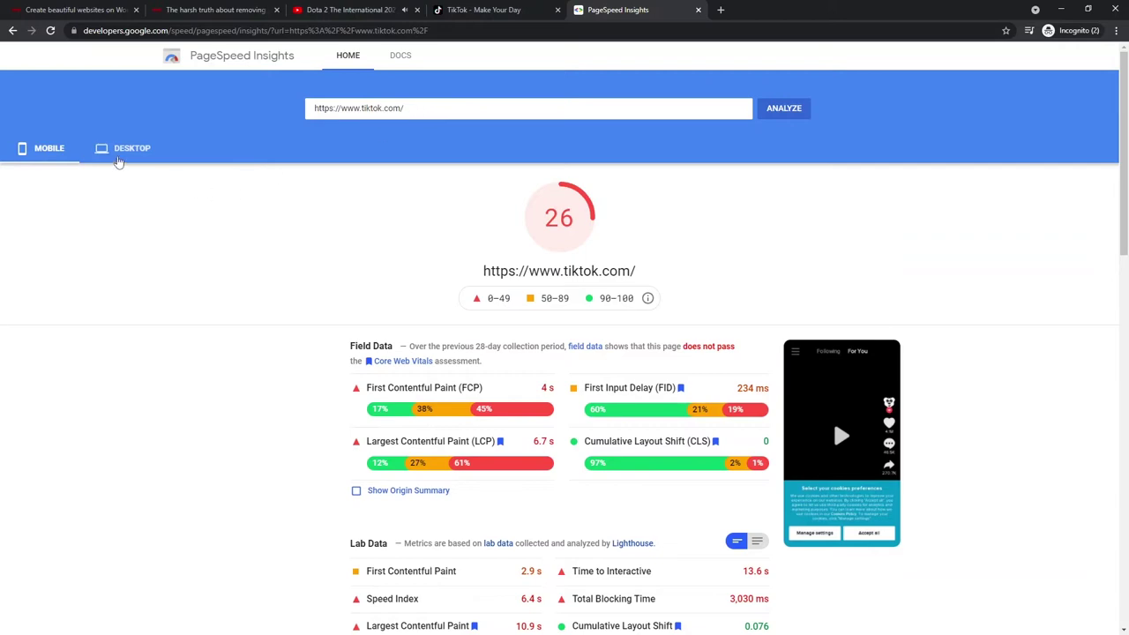
scroll(234, 280, down, 5)
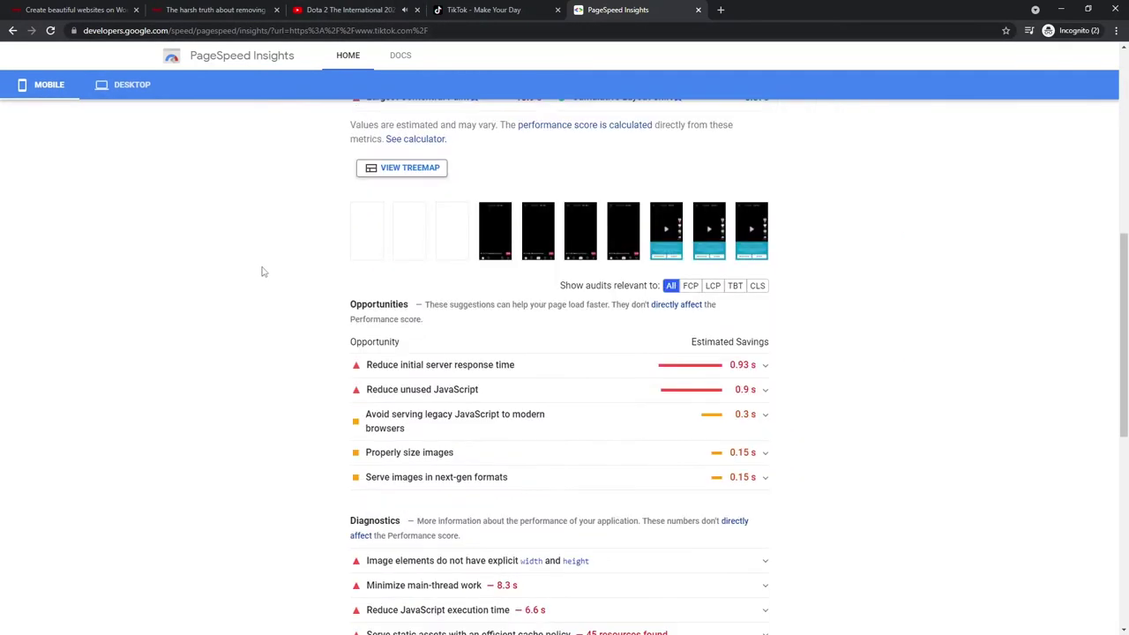
scroll(269, 277, down, 1)
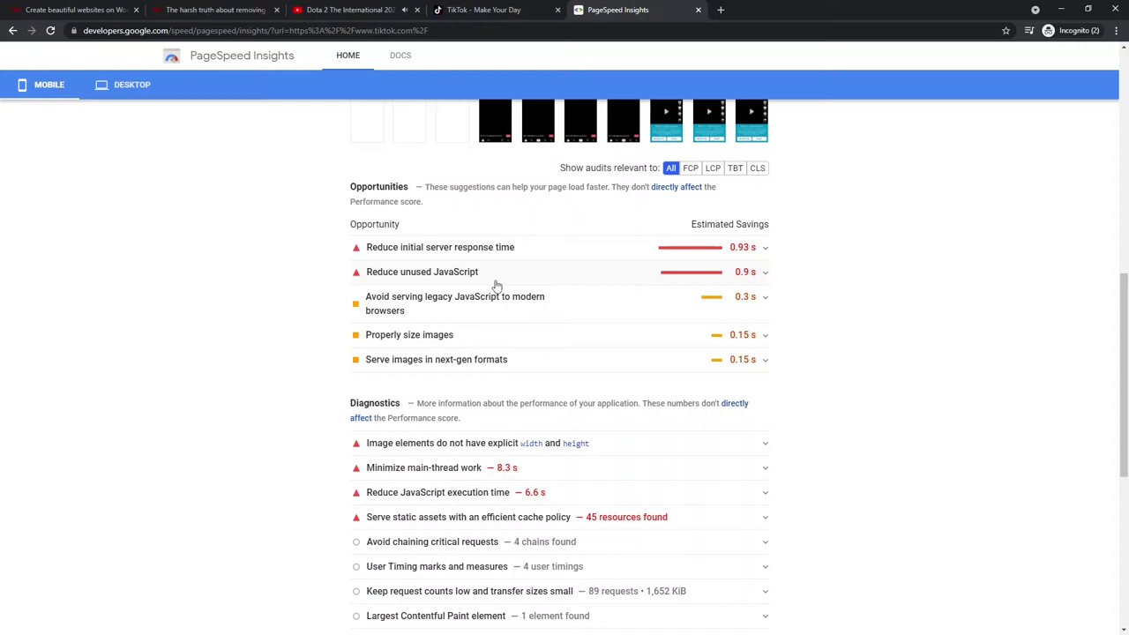
scroll(493, 291, up, 4)
scroll(485, 326, up, 3)
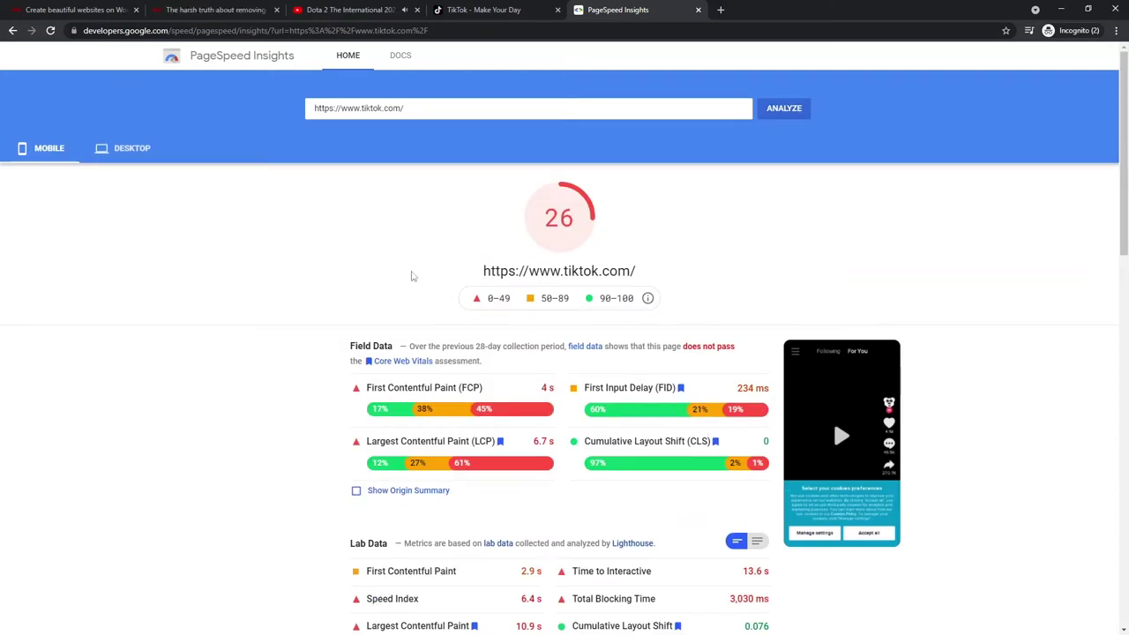
- Open Chrome DevTools on the TikTok page through the right-click menu
key(ctrl+shift+Tab)
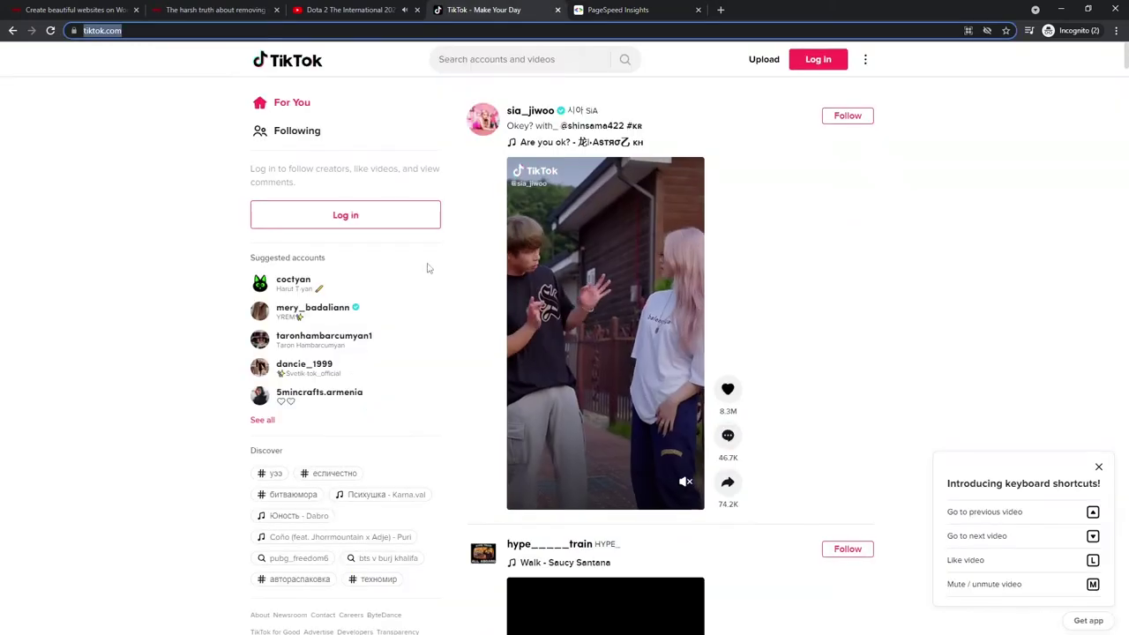
right_click(160, 324)
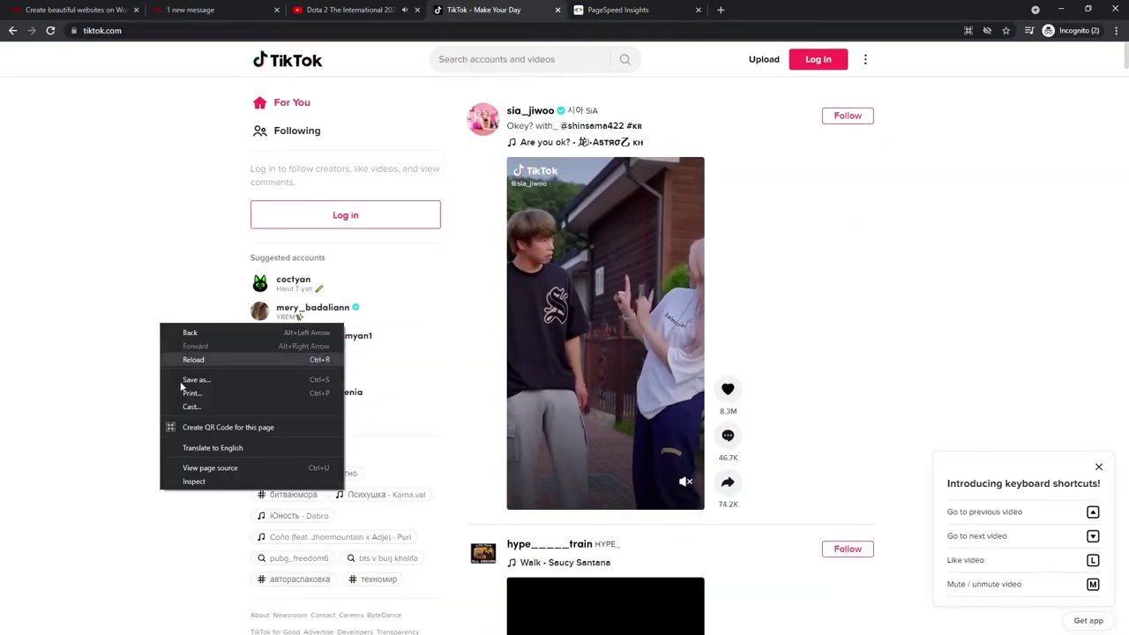
click(215, 482)
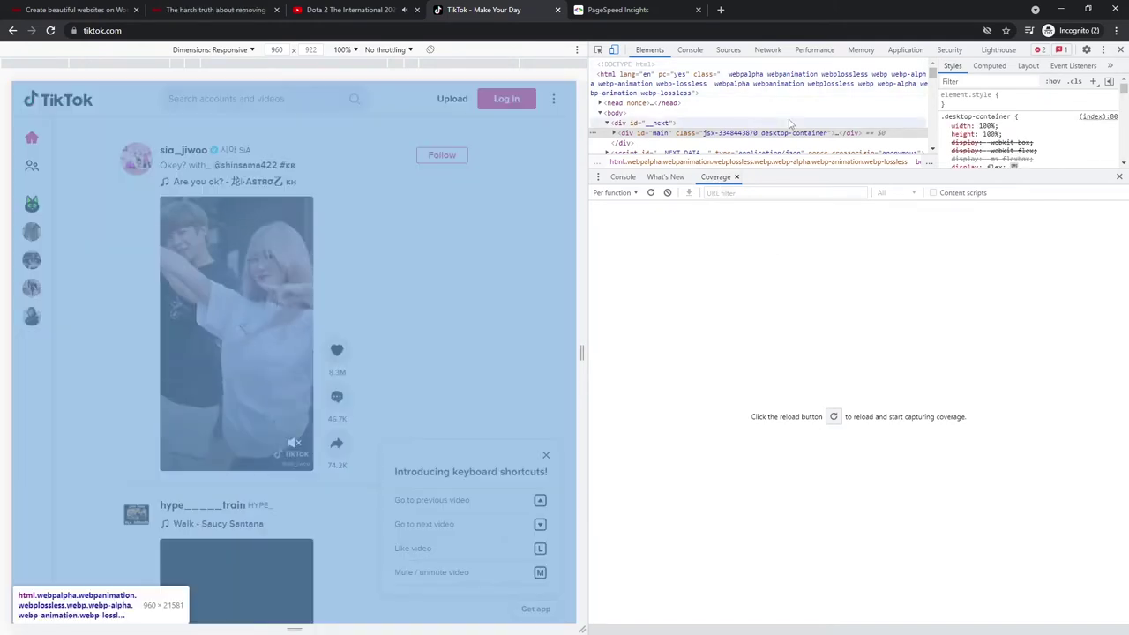
- Show the Coverage panel via 'show cover', record coverage on reload, and select the commons script
key(ctrl+shift+p)
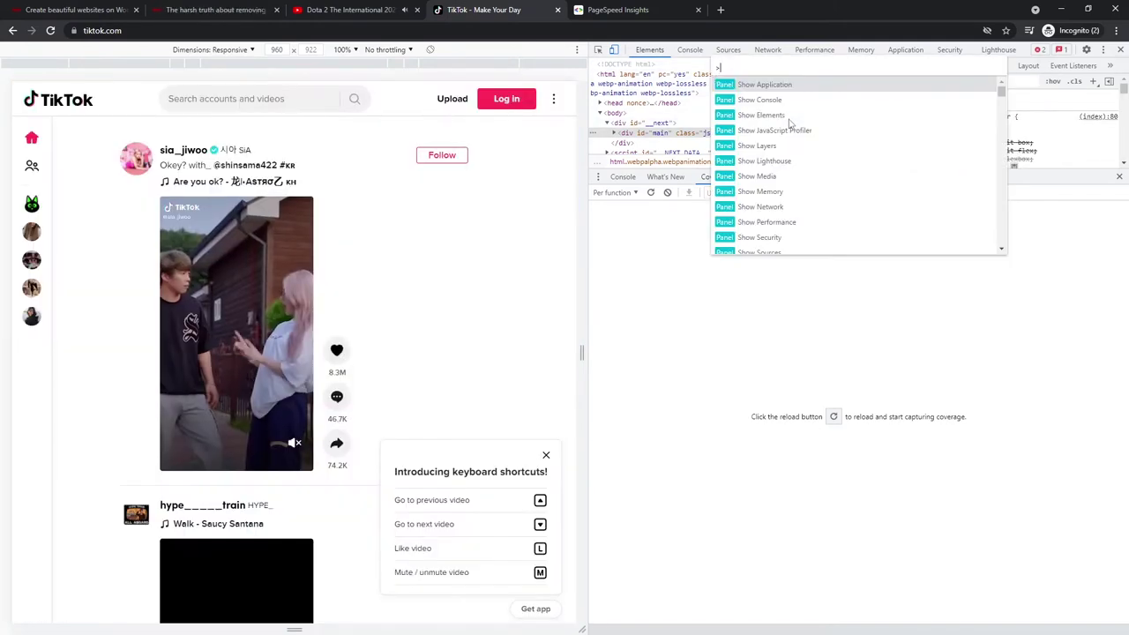
text(show )
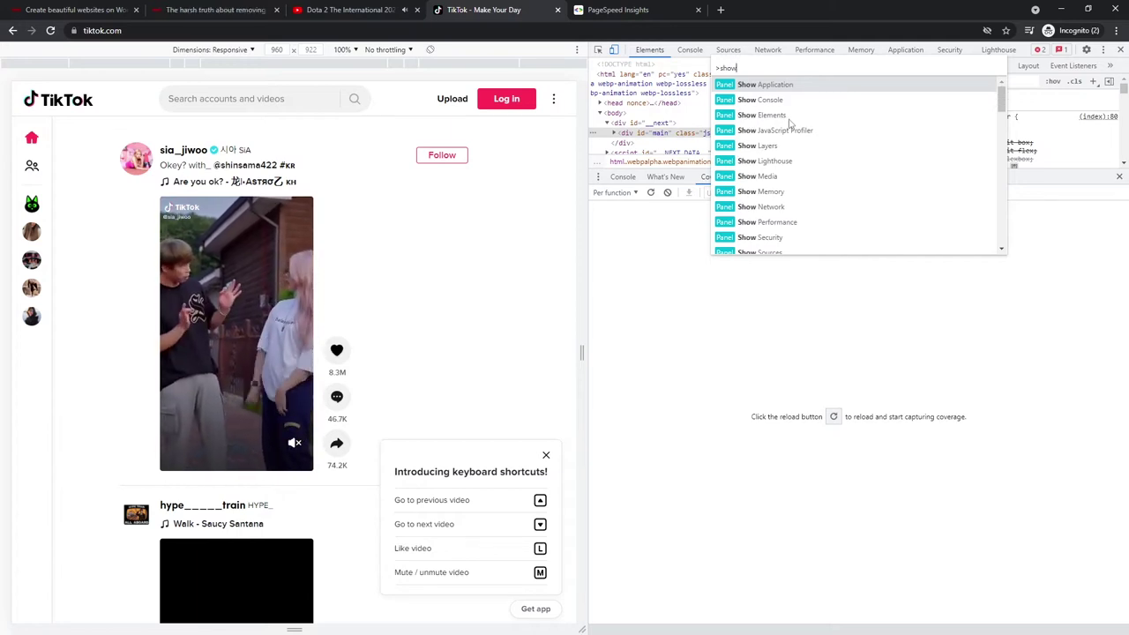
text(cover)
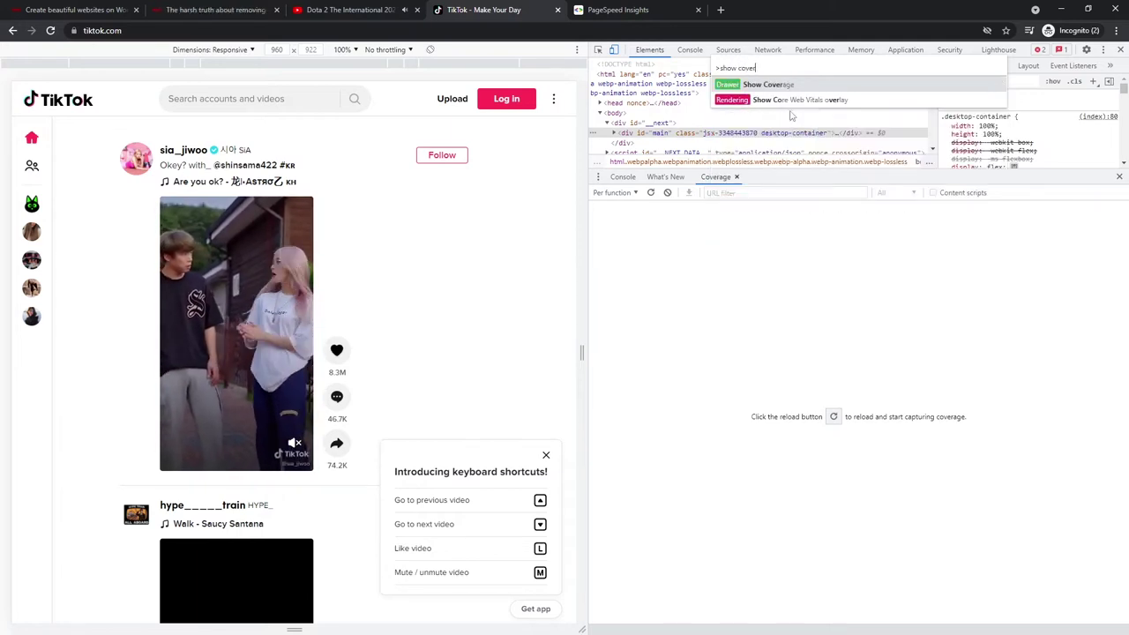
key(Return)
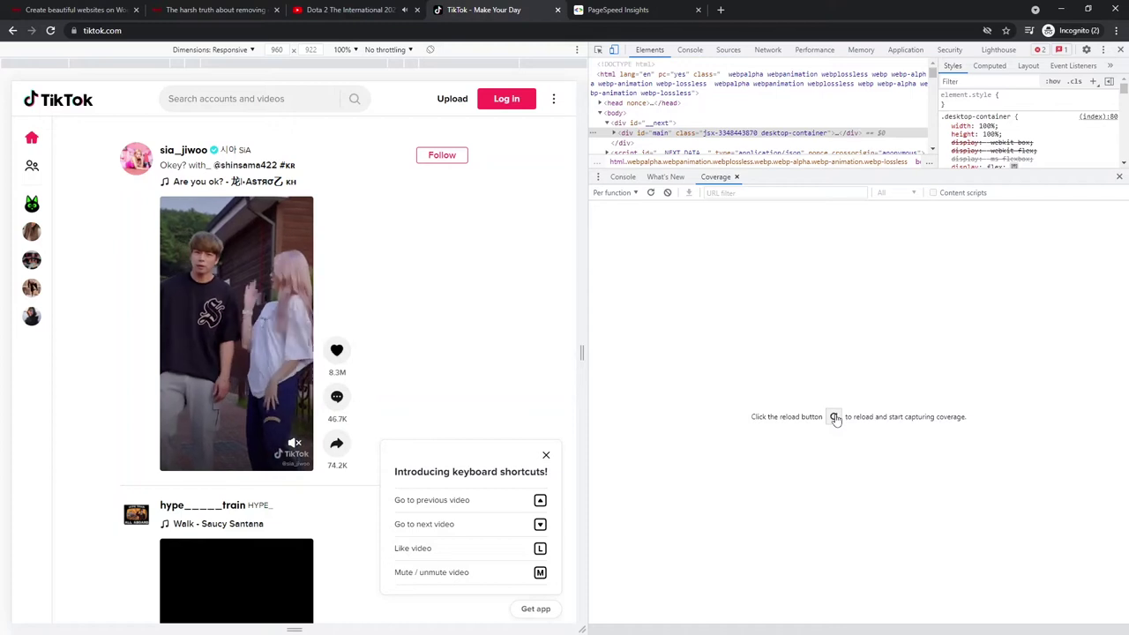
click(832, 416)
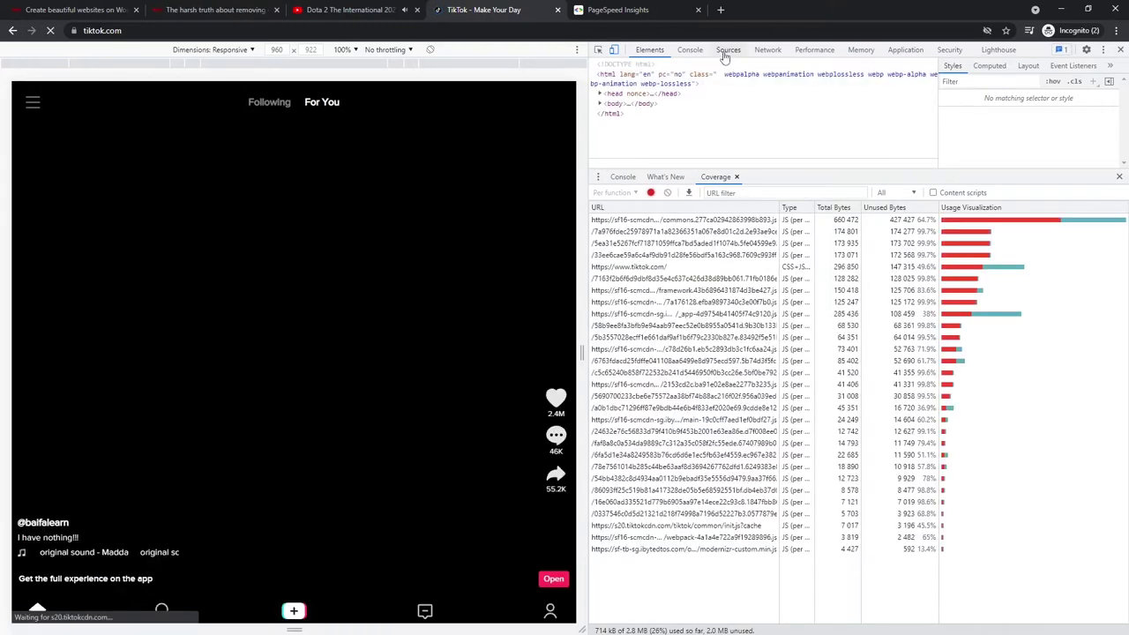
click(725, 52)
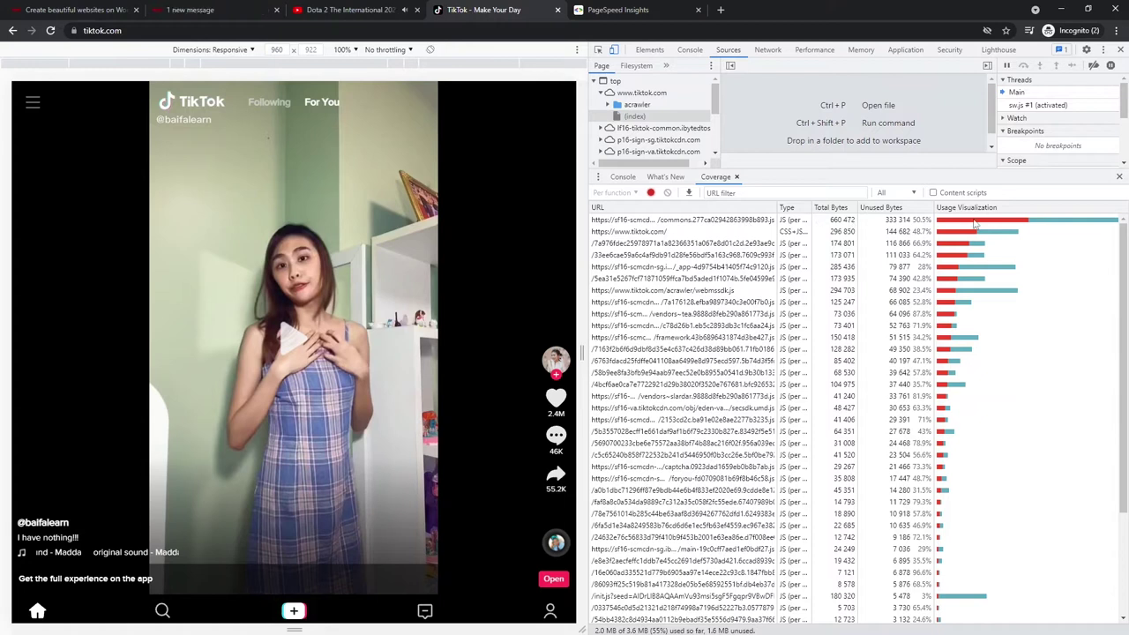
click(893, 223)
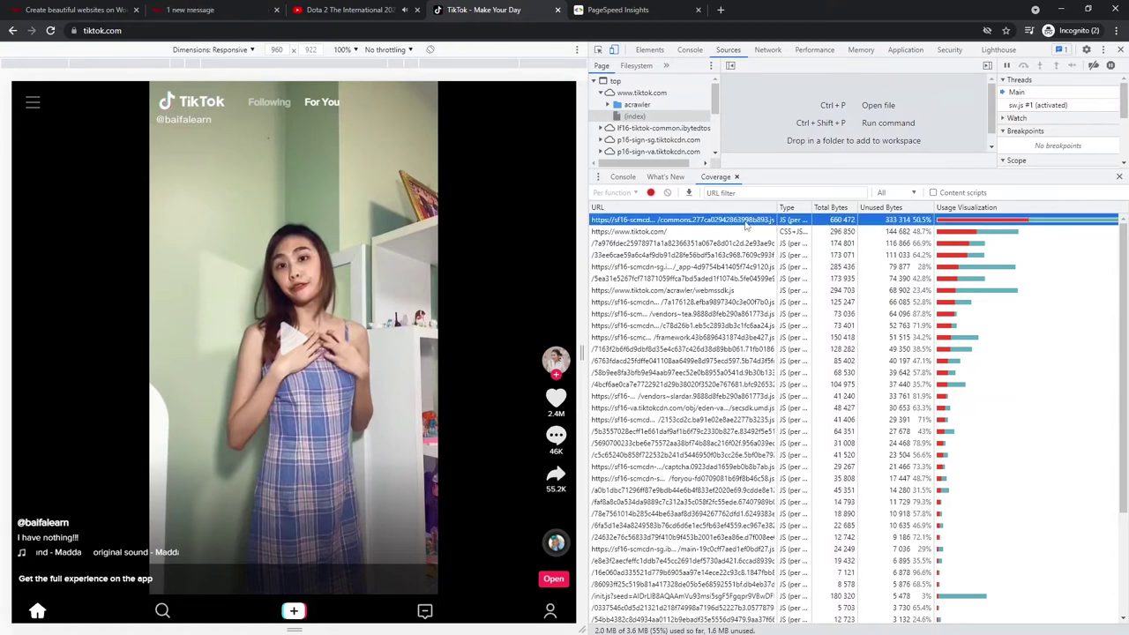
- Open the commons script in Sources and sort coverage by Unused Bytes, largest first
double_click(834, 224)
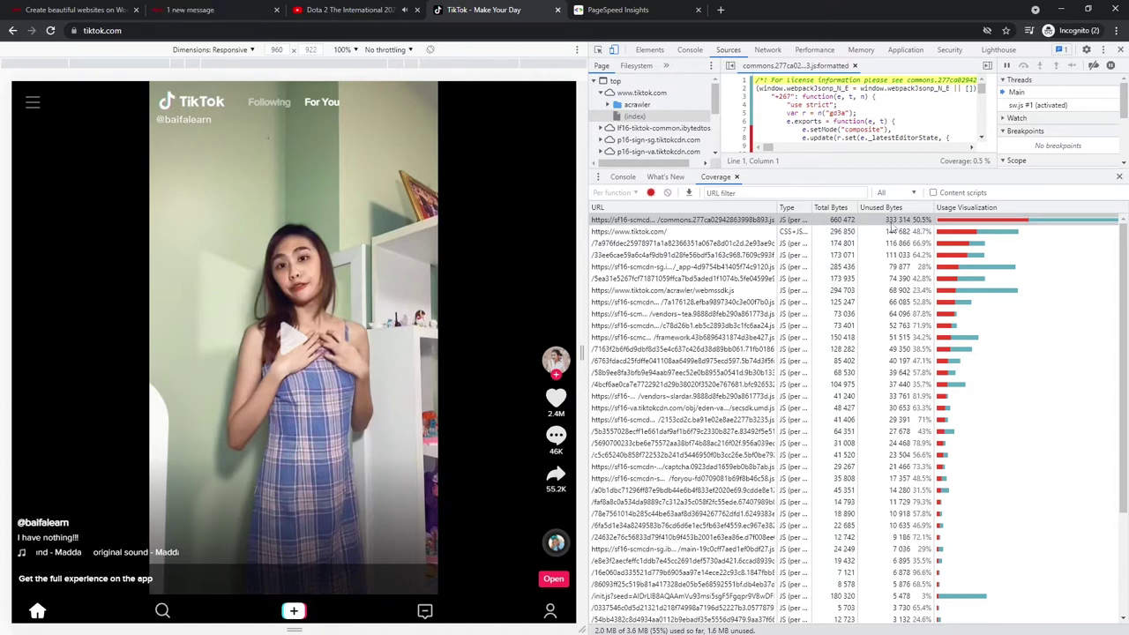
click(888, 209)
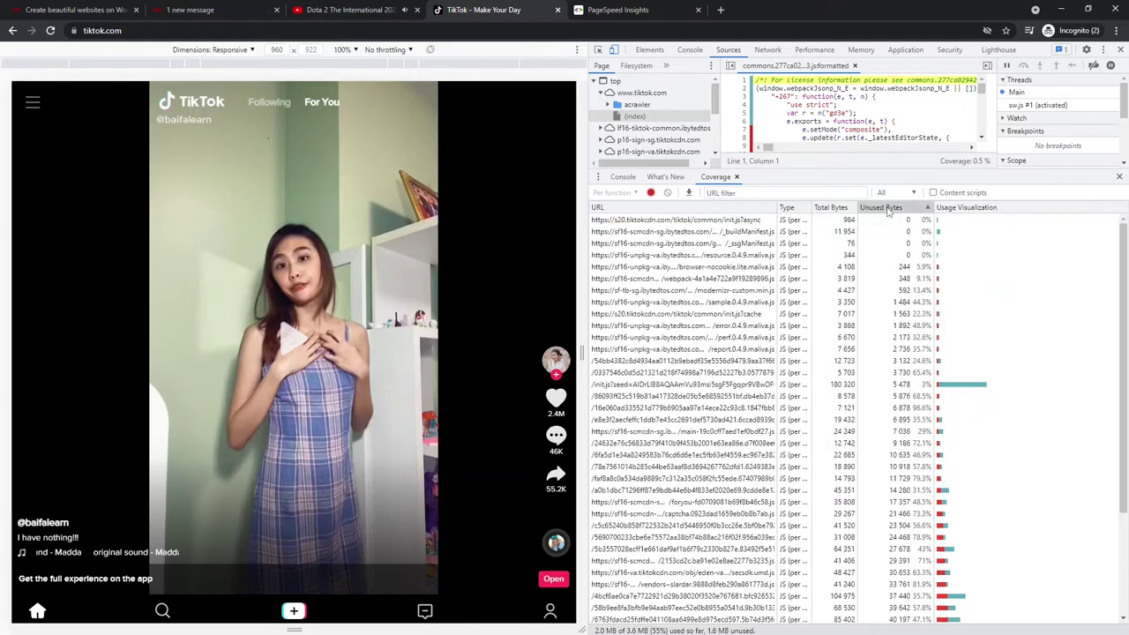
click(888, 209)
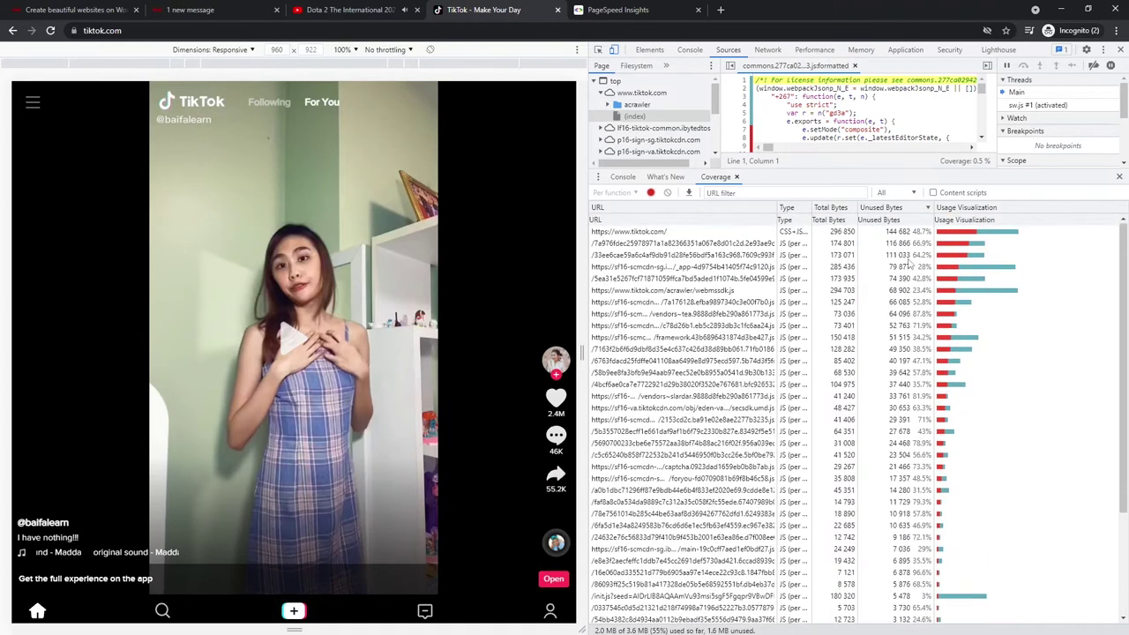
click(264, 30)
- Load facebook.com and select its CSS file that is 93.1% unused in Coverage
text(fa)
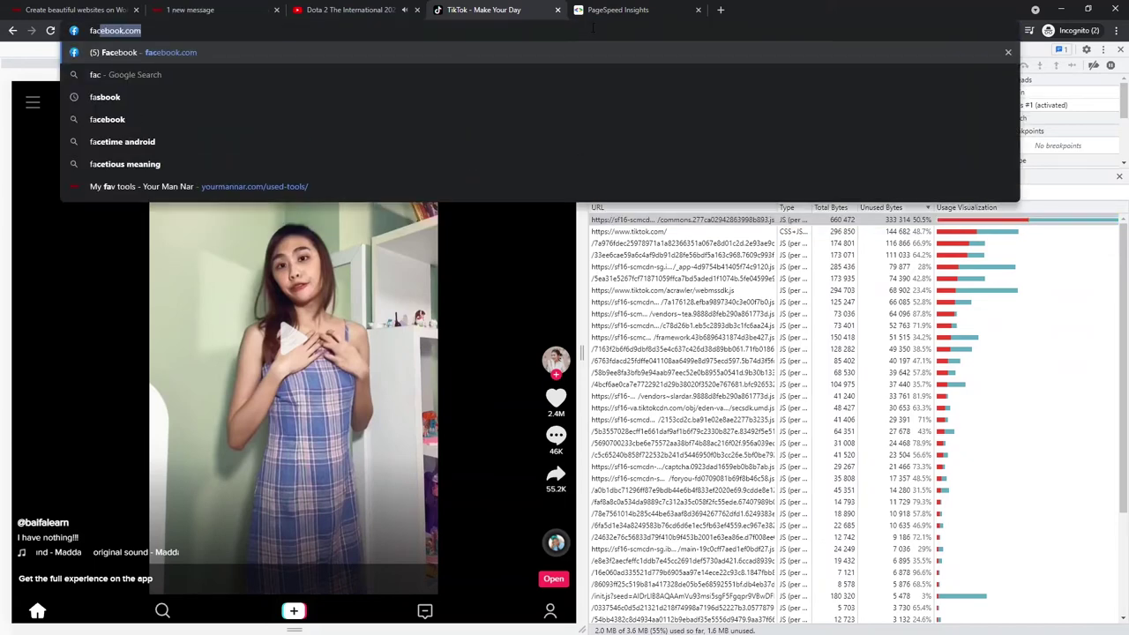
text(cebook.com)
key(Return)
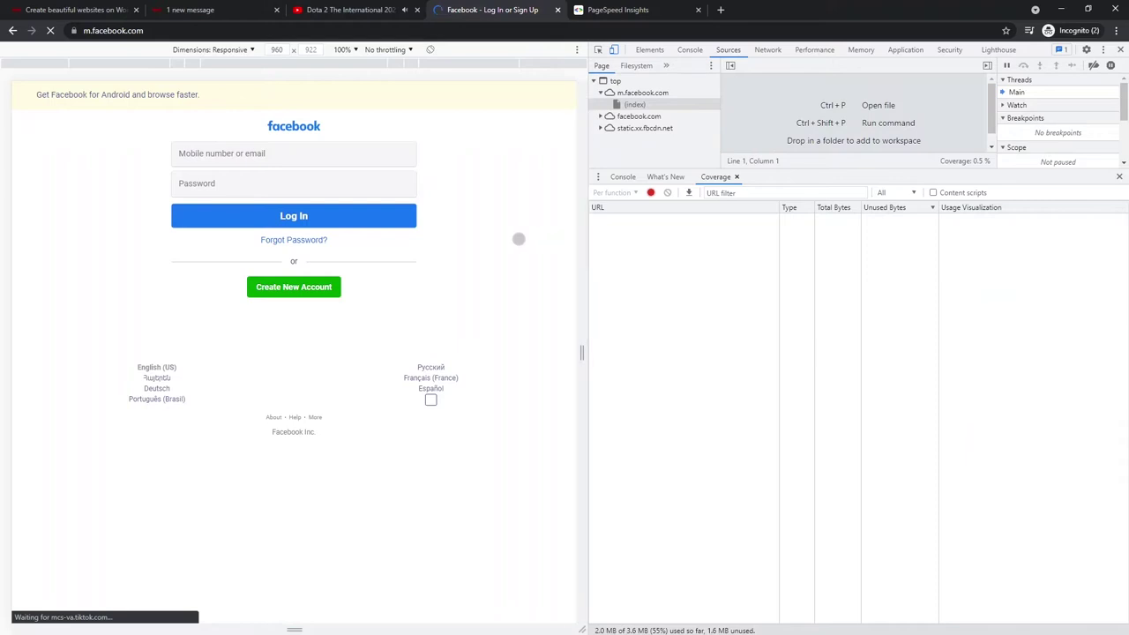
right_click(519, 237)
click(685, 415)
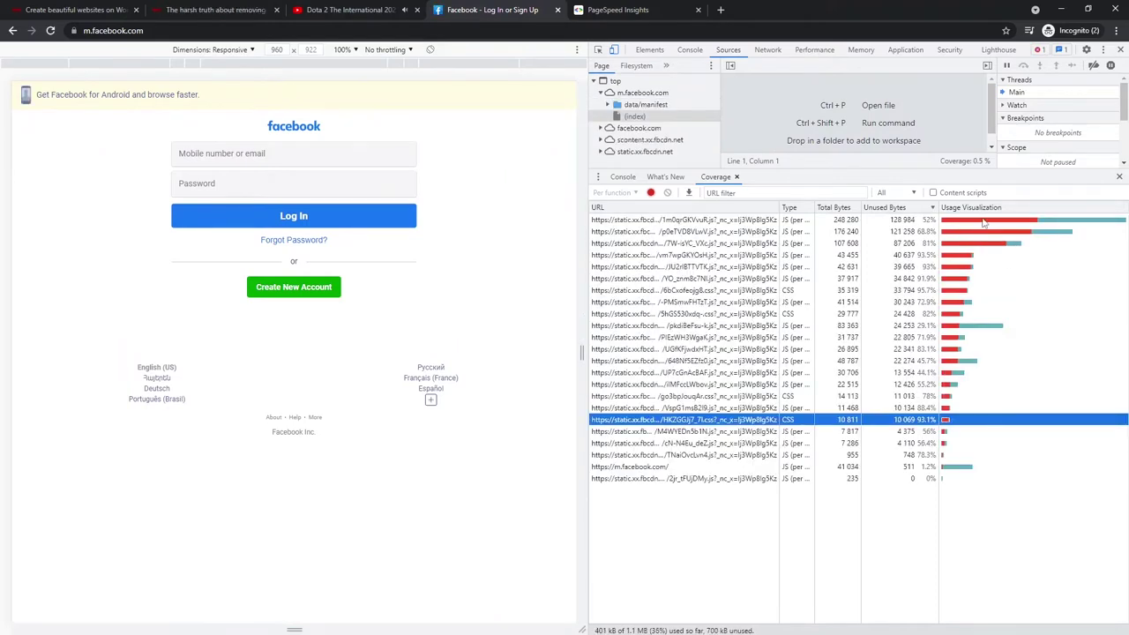
- Open DevTools on the unused CSS & JS article and reload it to record coverage
click(192, 7)
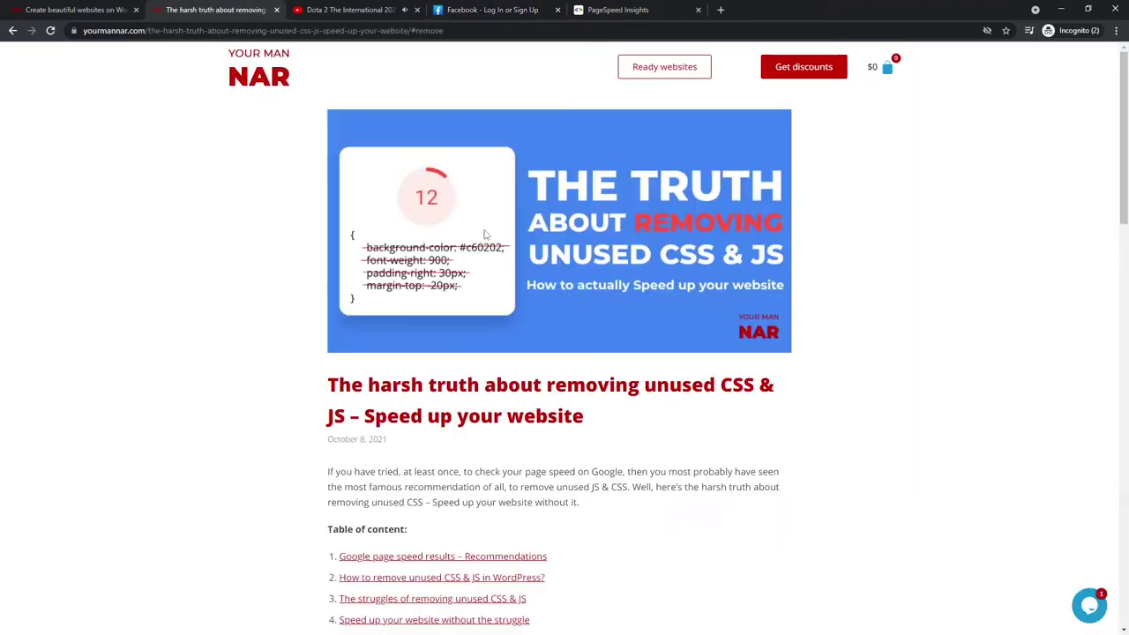
right_click(1010, 267)
click(1021, 423)
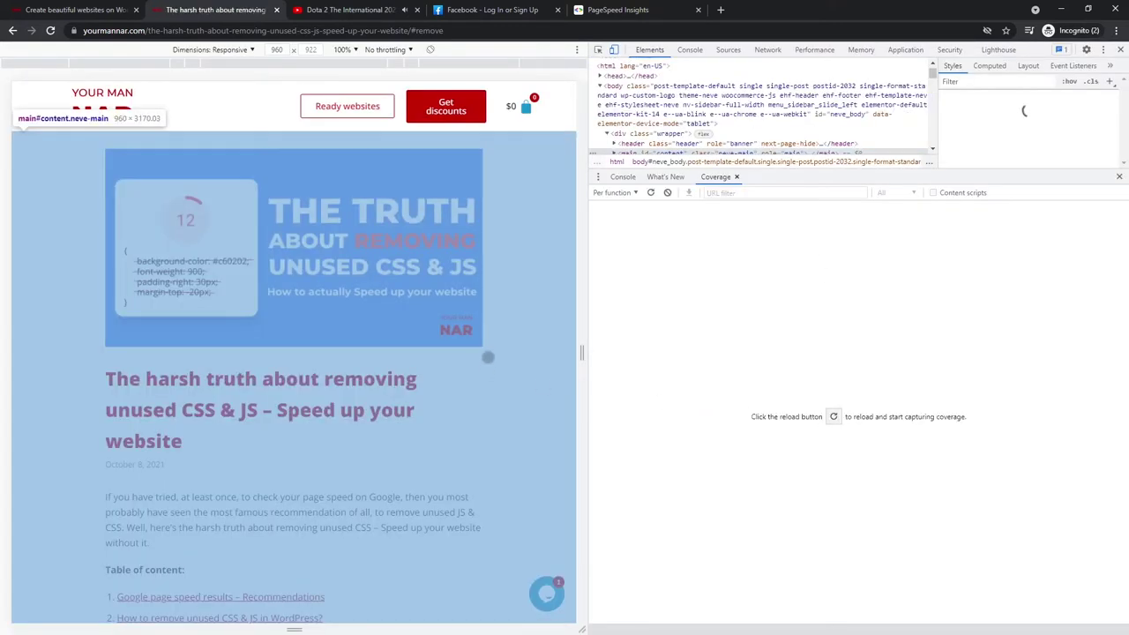
key(ctrl+r)
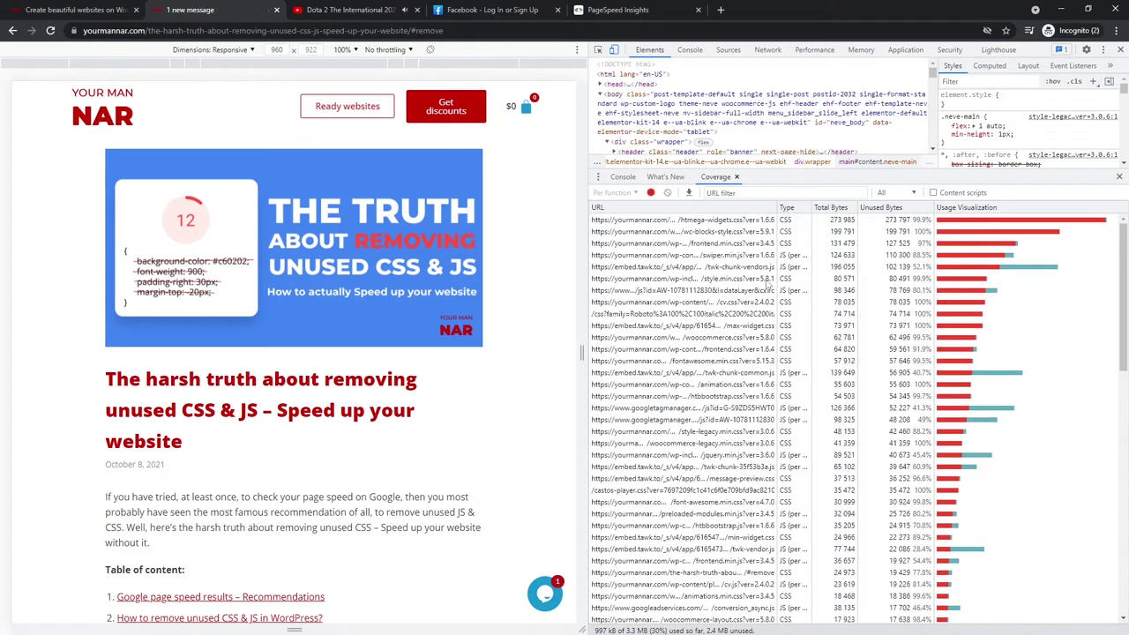
click(480, 10)
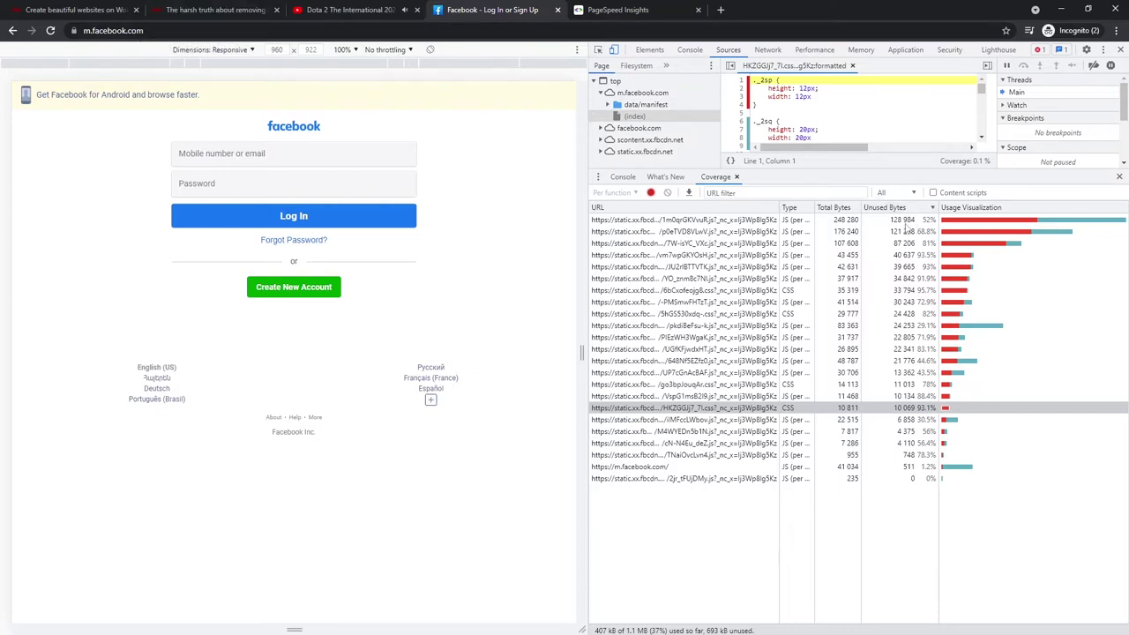
- Select Facebook's two largest scripts in Coverage and open the second one's code
click(739, 222)
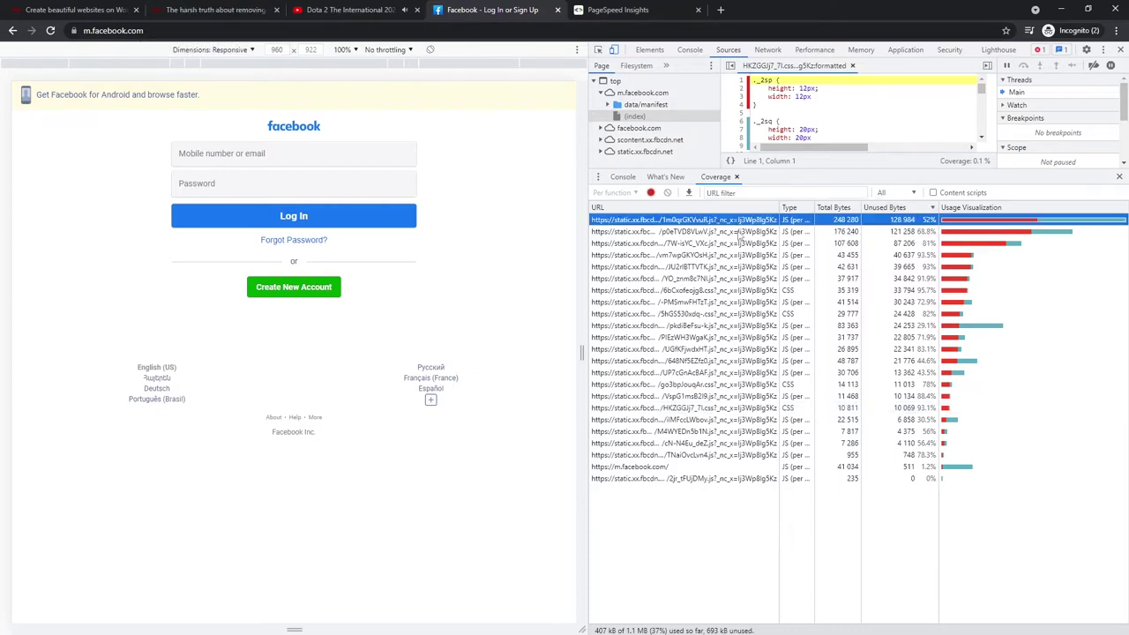
click(750, 233)
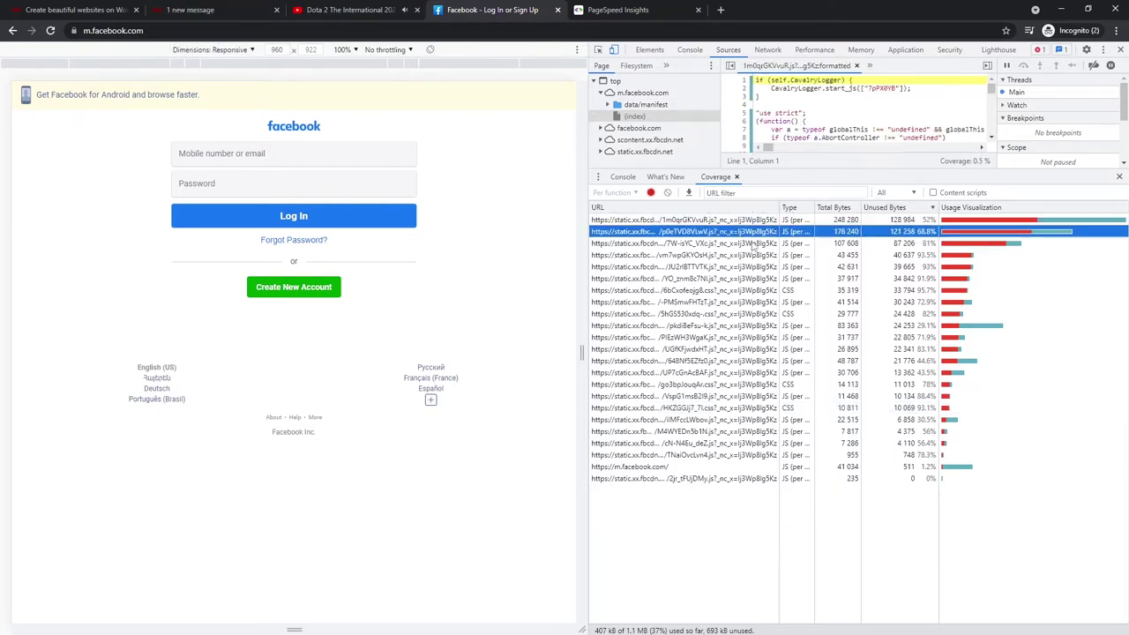
double_click(959, 228)
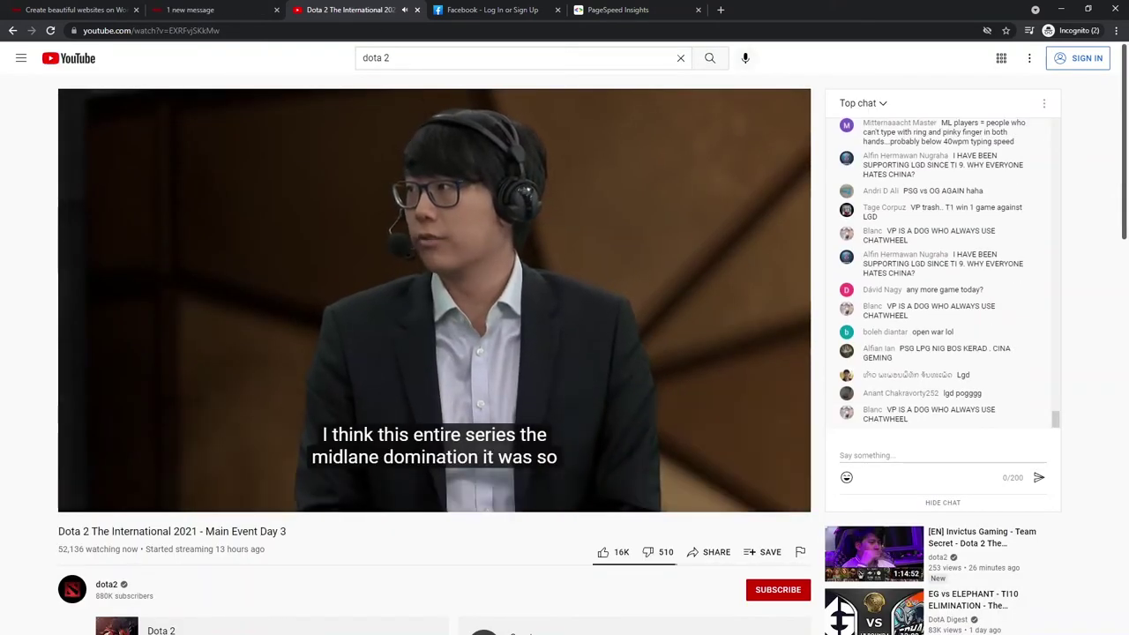
- Close the Dota 2 tab and close DevTools on the unused CSS & JS article
click(416, 9)
click(494, 10)
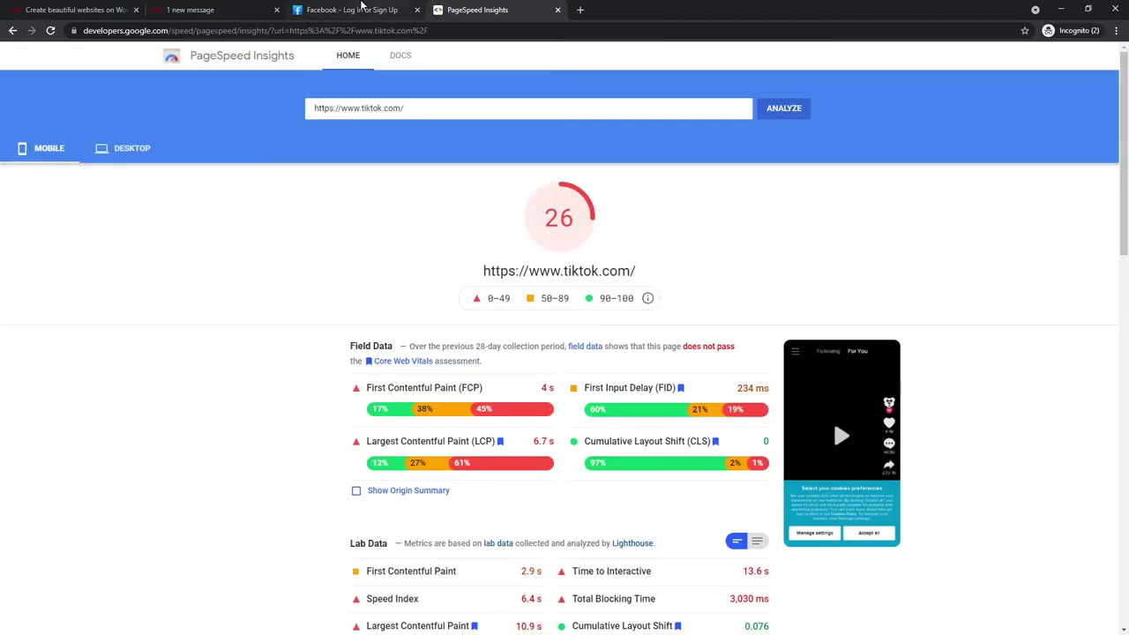
click(363, 9)
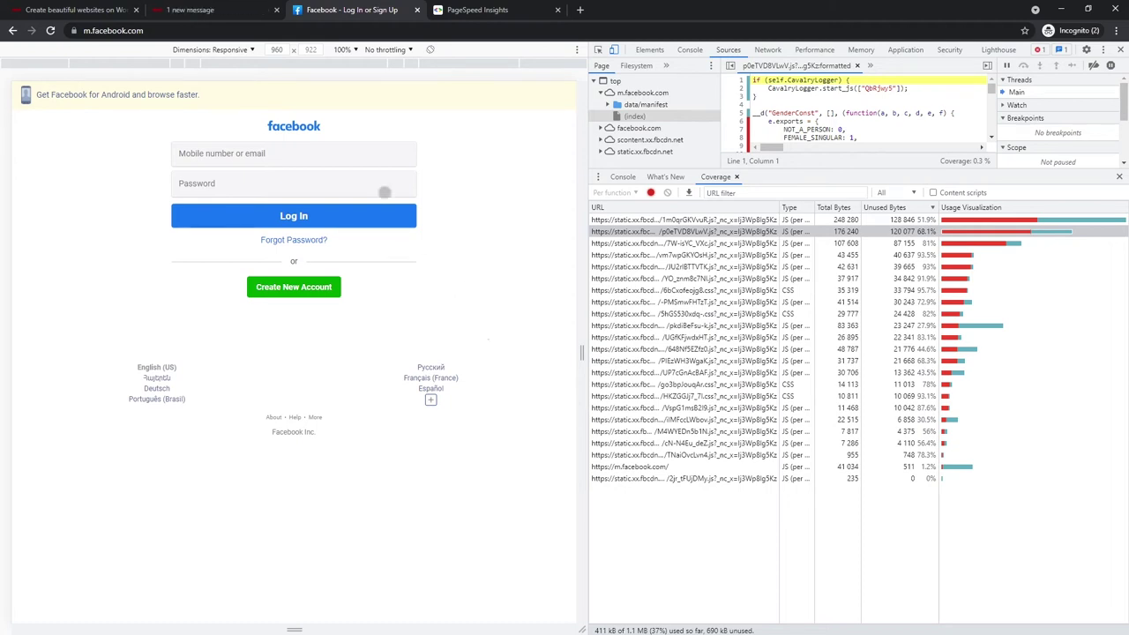
click(234, 9)
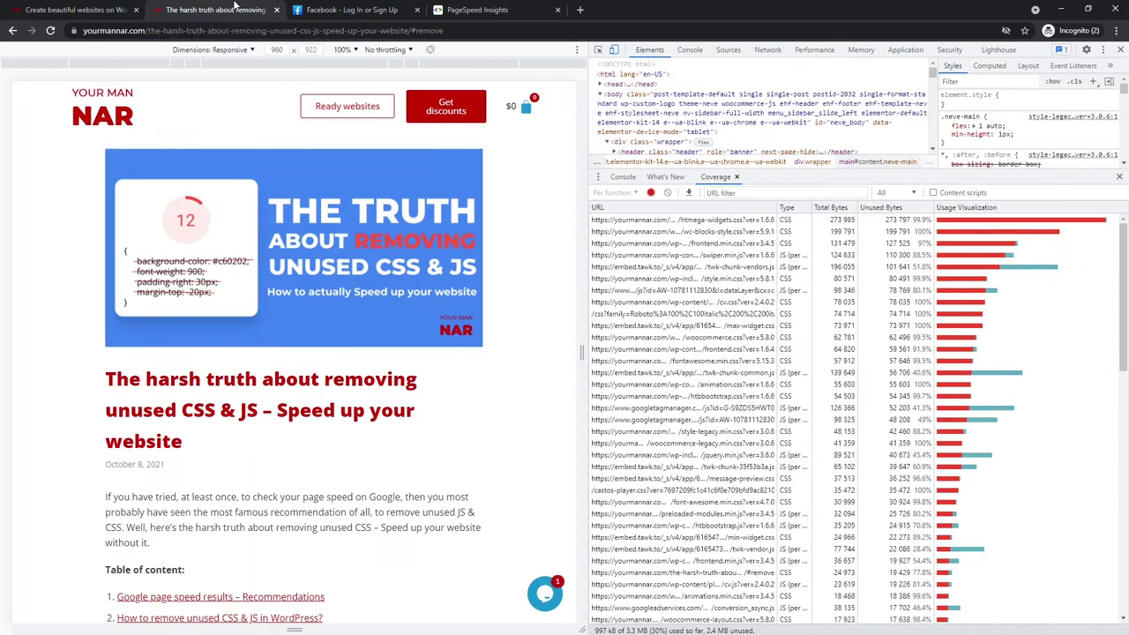
click(1121, 50)
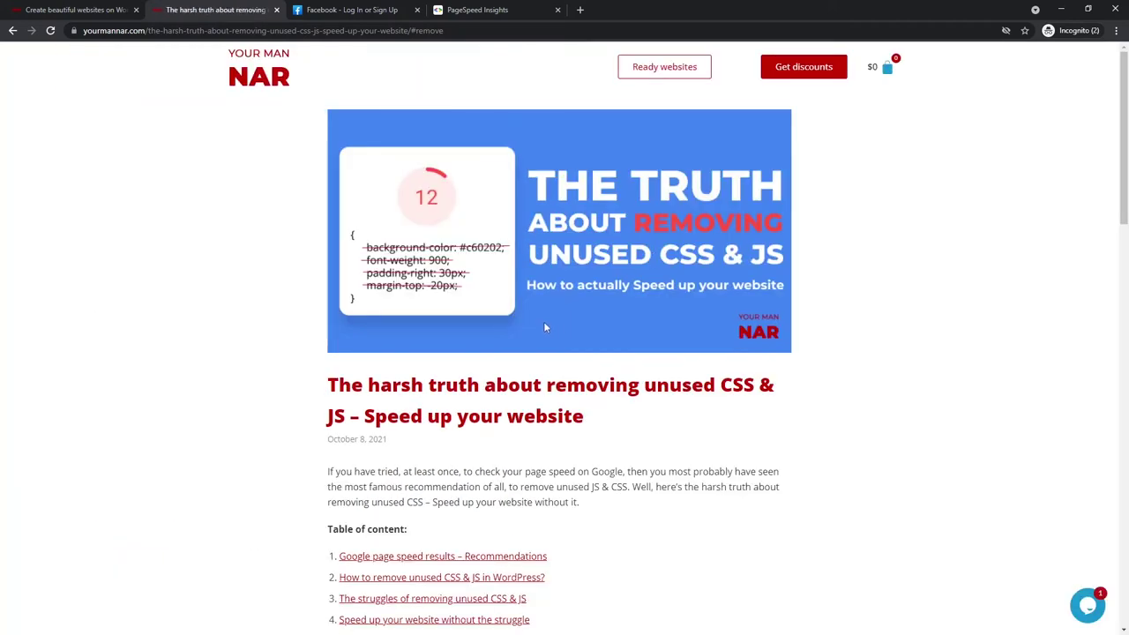
- Scroll down the article and open its GTmetrix link in a background tab
scroll(544, 326, down, 3)
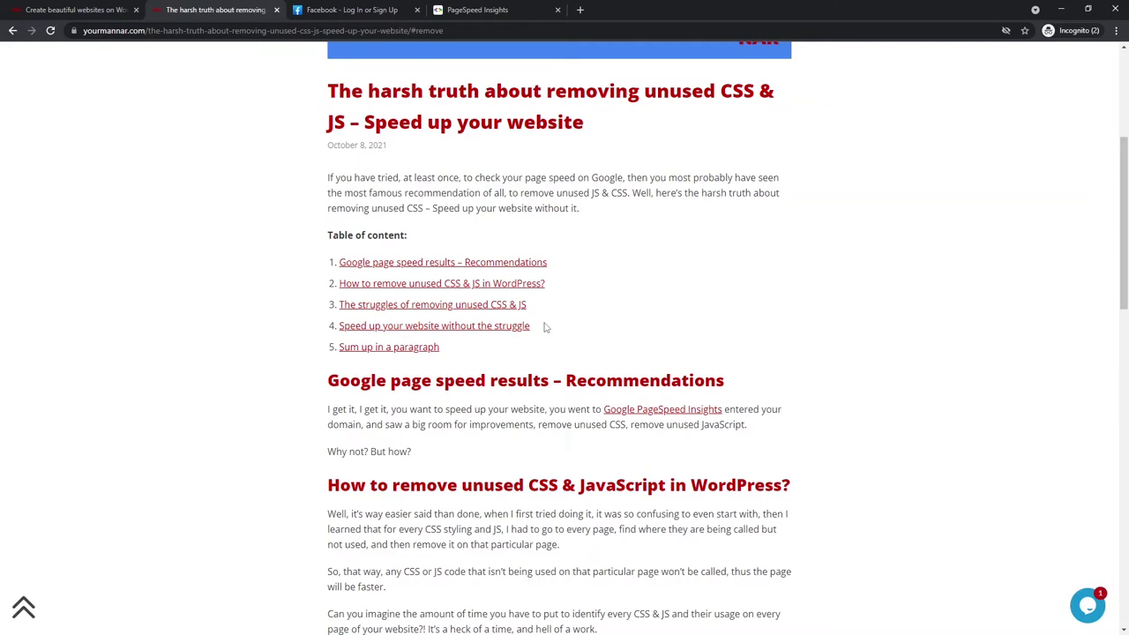
scroll(544, 326, down, 1)
scroll(544, 326, down, 2)
scroll(529, 340, down, 1)
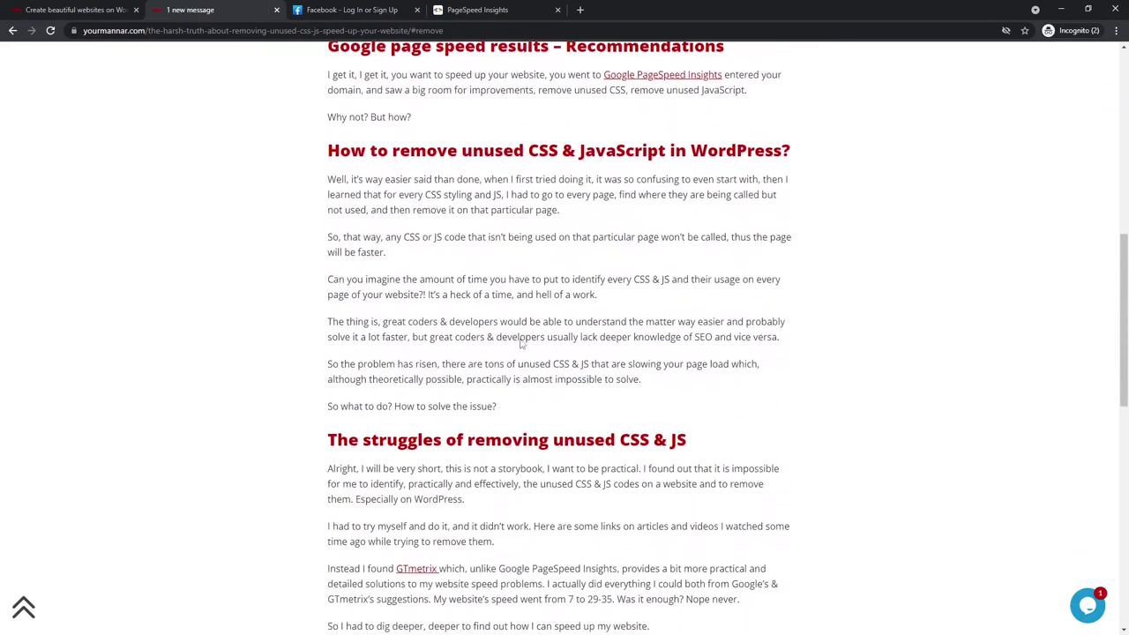
scroll(494, 346, down, 1)
middle_click(415, 433)
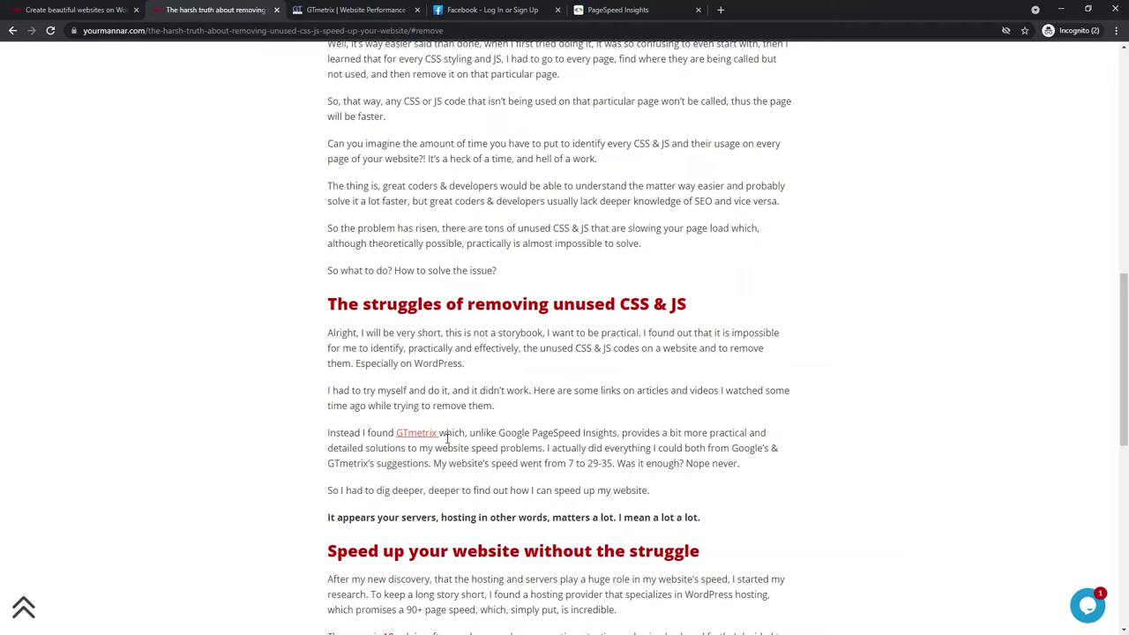
- Scroll back up and go to the yourmannar.com home page via the site logo
scroll(464, 428, down, 2)
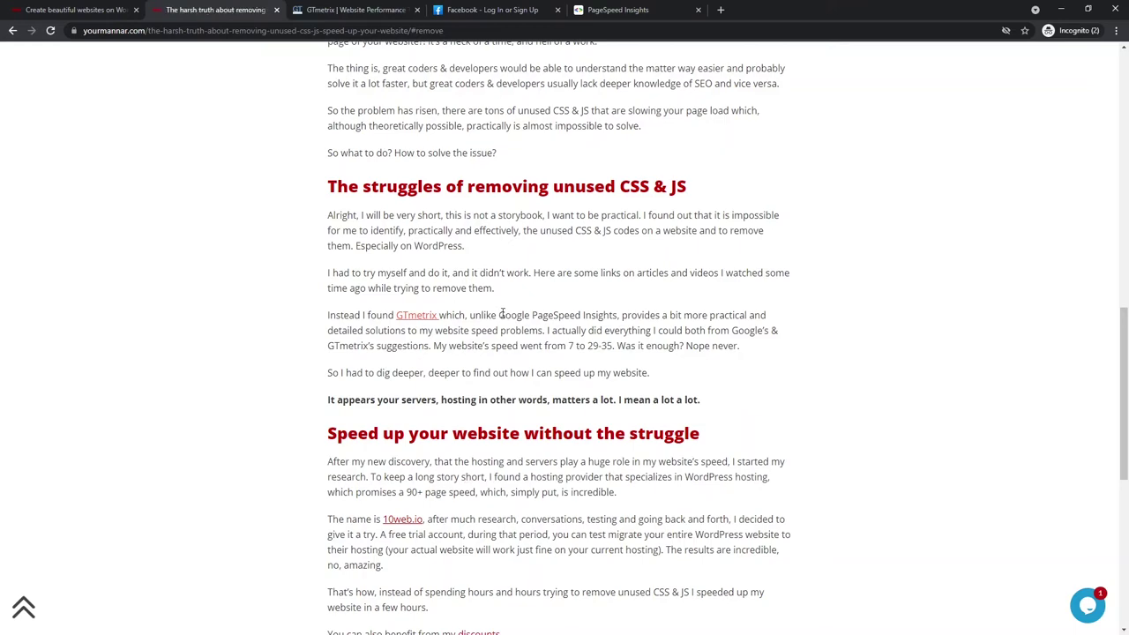
scroll(502, 318, up, 5)
scroll(529, 353, up, 5)
click(260, 71)
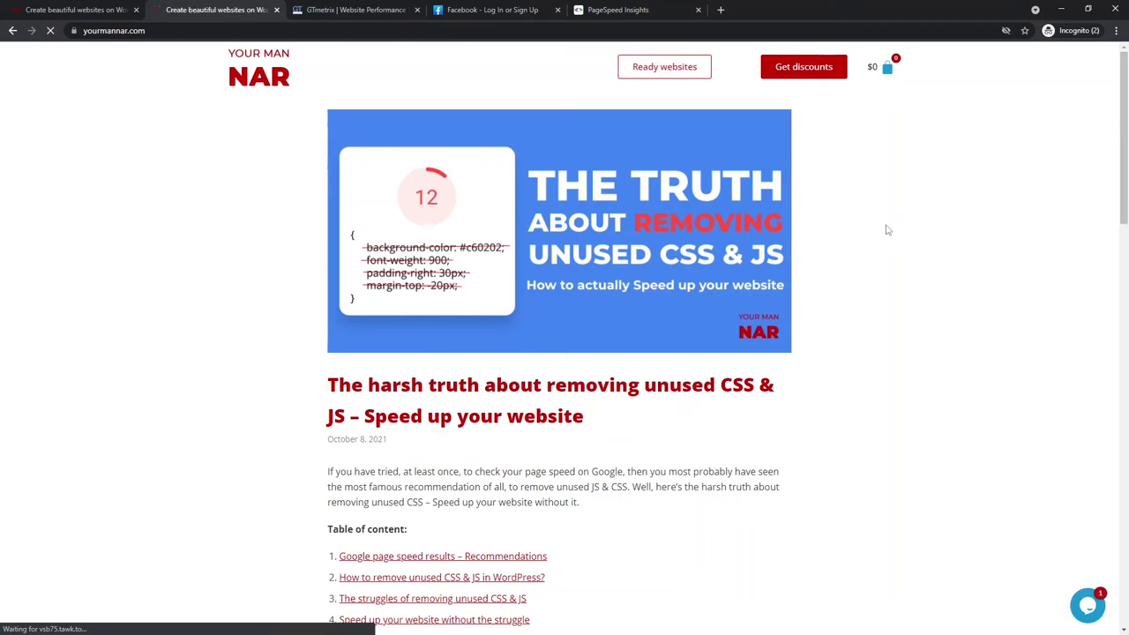
- Scroll to the homepage article grid and open the 'Optimize images' post in a background tab
scroll(687, 330, down, 5)
scroll(814, 312, down, 10)
scroll(742, 308, down, 5)
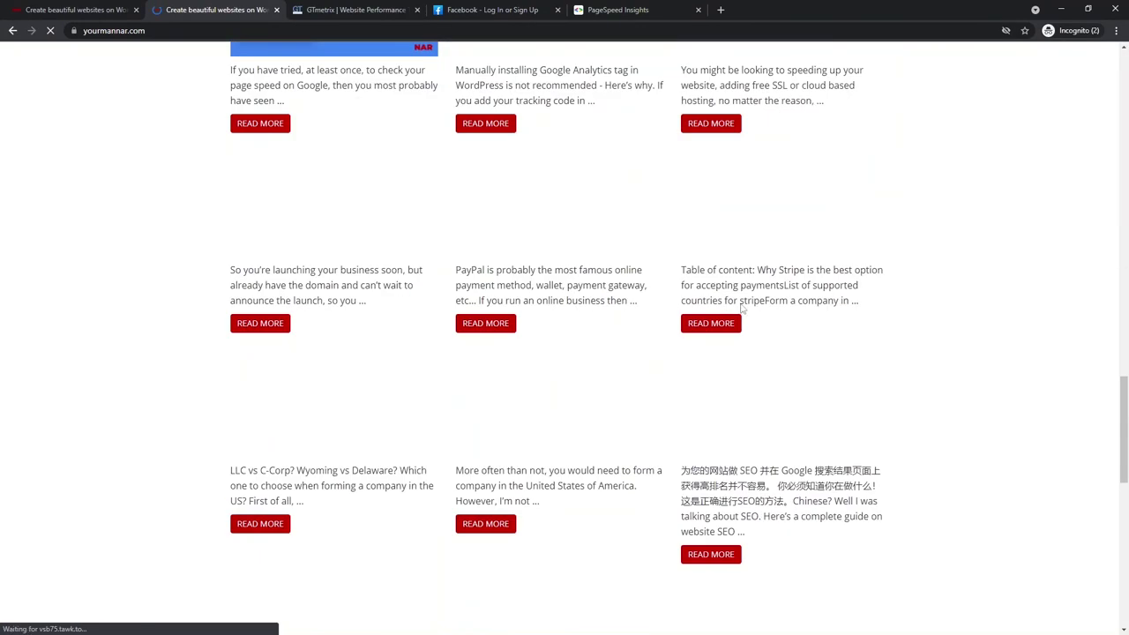
scroll(742, 309, down, 4)
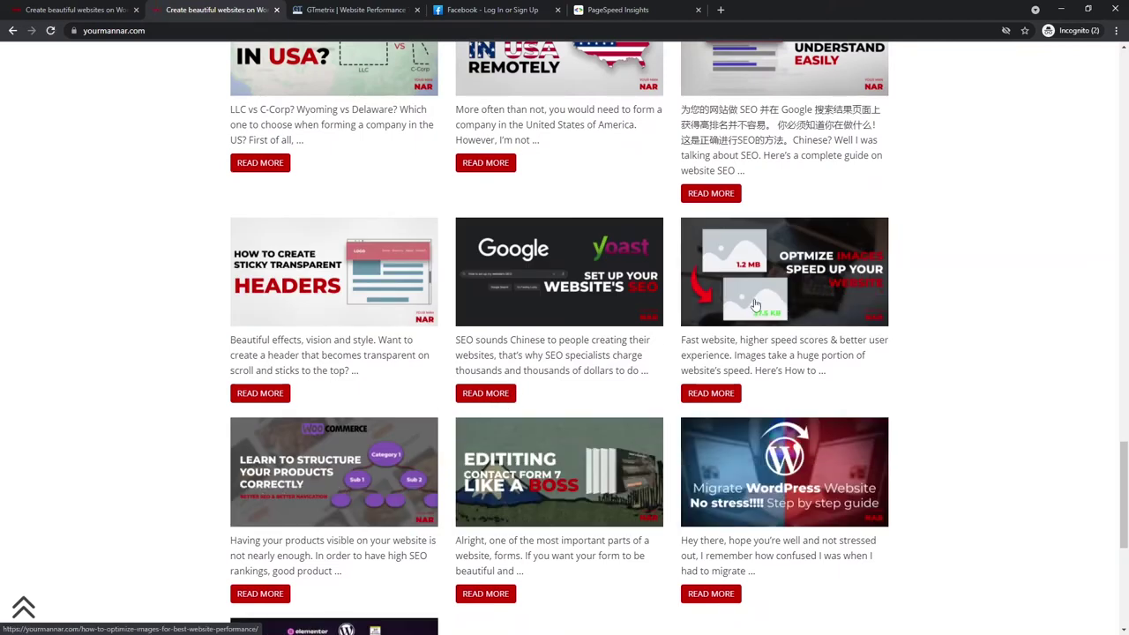
middle_click(754, 305)
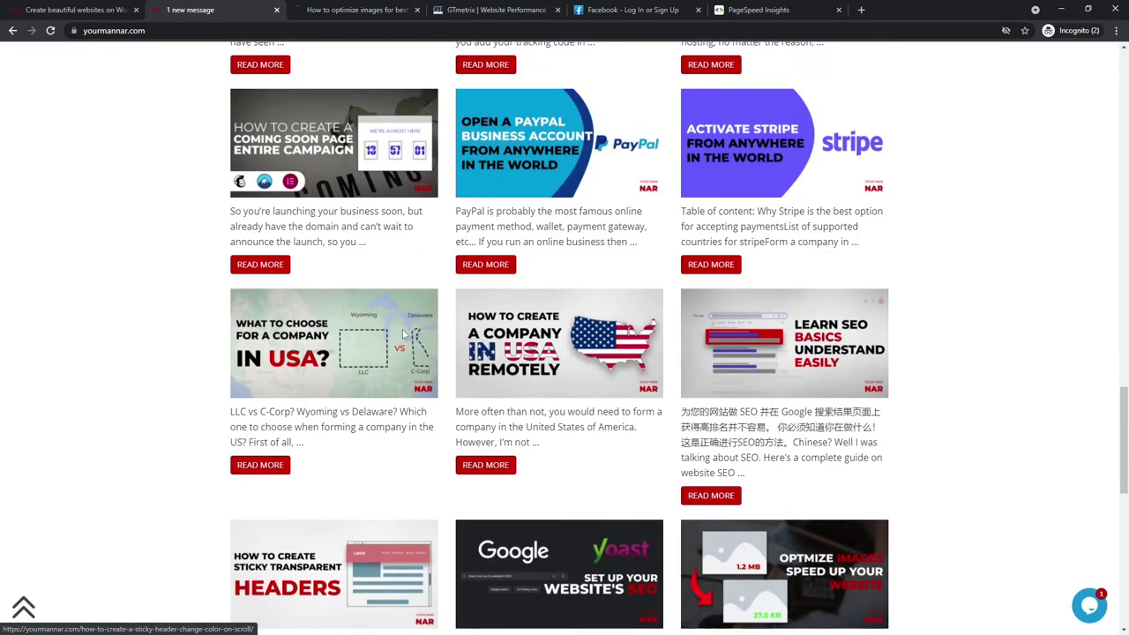
scroll(529, 353, up, 2)
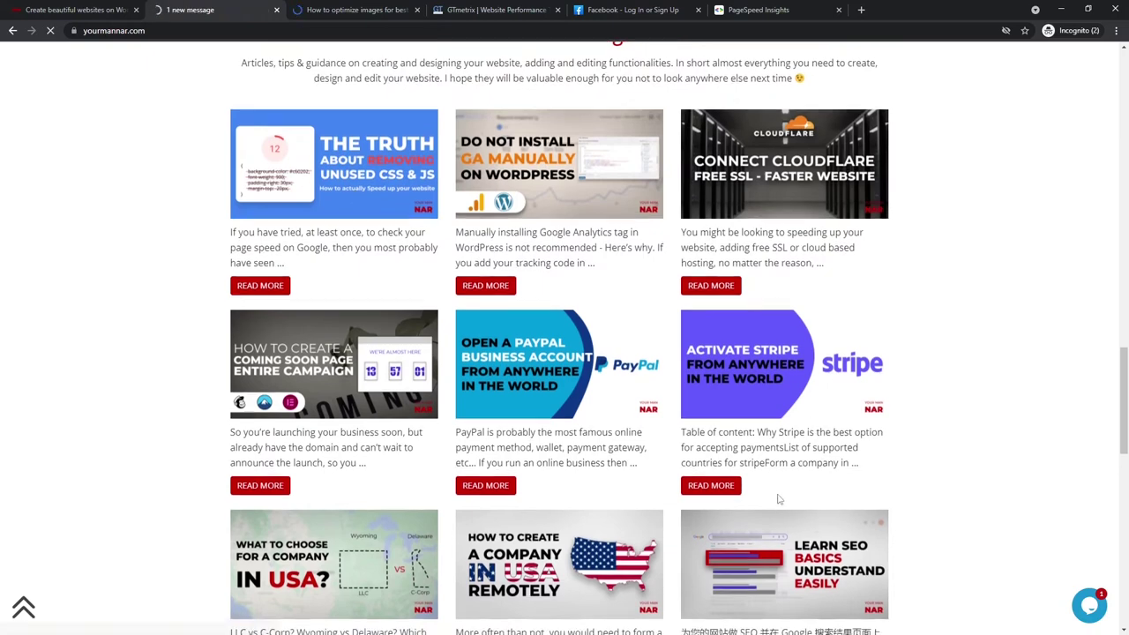
- Switch to the image optimization article and highlight the PNG label in the format comparison
scroll(809, 494, down, 1)
click(386, 7)
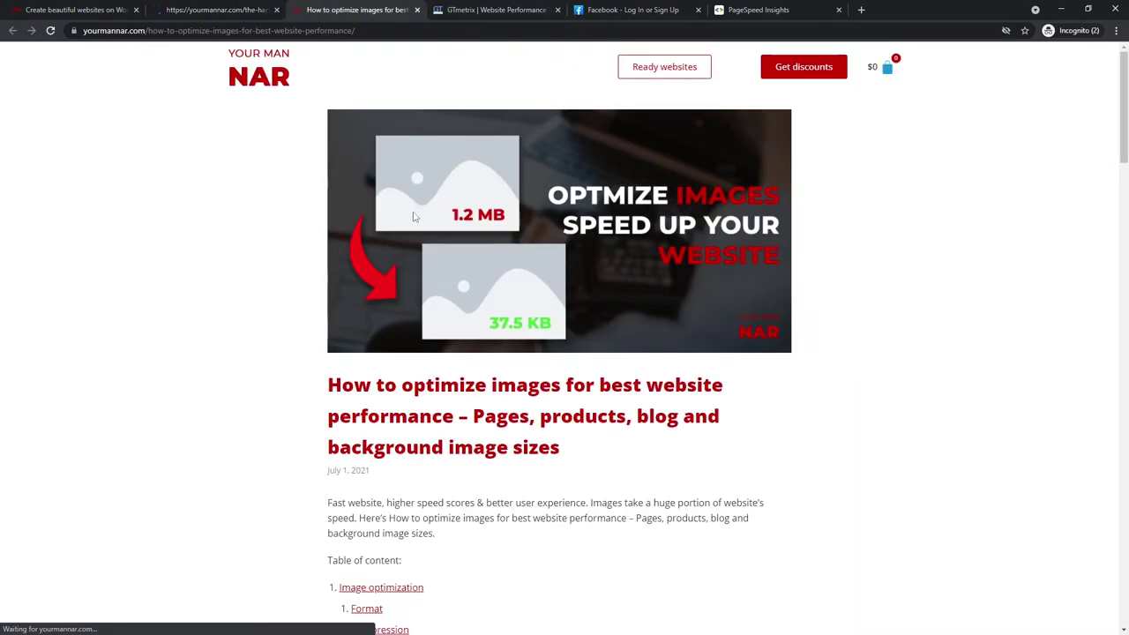
scroll(452, 299, down, 2)
scroll(453, 300, down, 1)
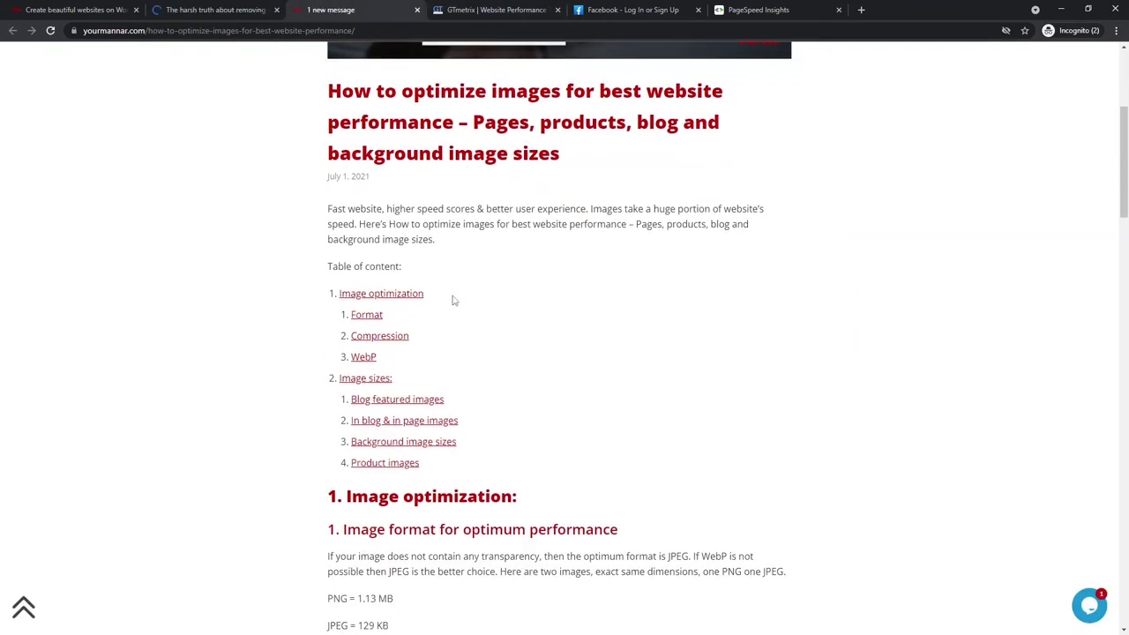
scroll(459, 308, down, 1)
scroll(471, 318, down, 3)
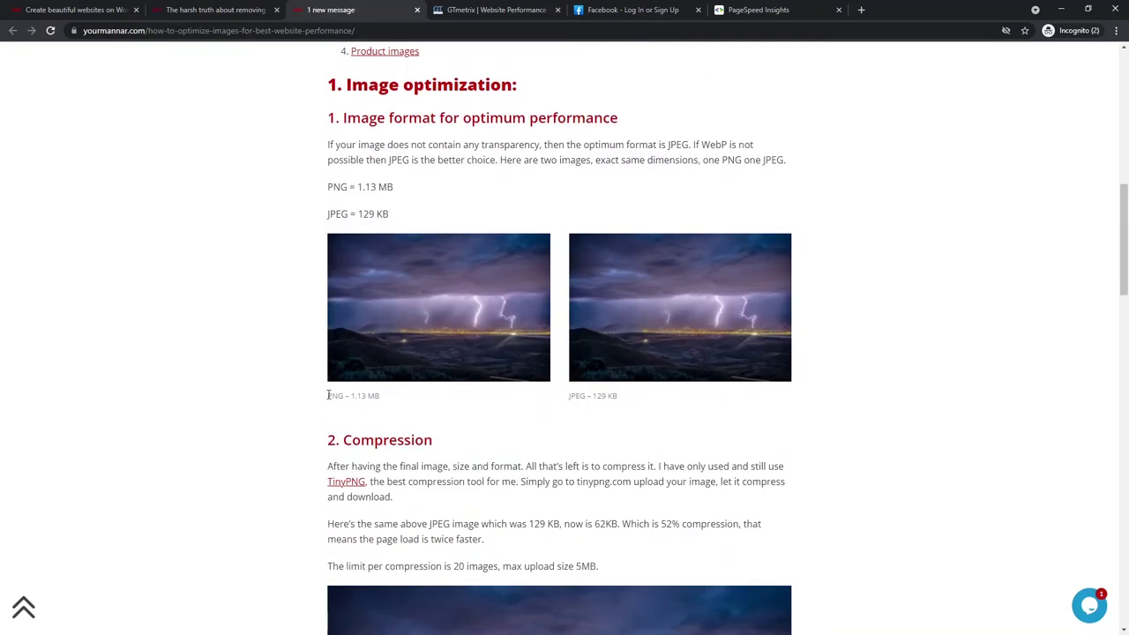
drag(340, 396, 343, 396)
- Scroll to the Compression section and highlight the 62 KB and 52% reduction figures
scroll(378, 302, down, 1)
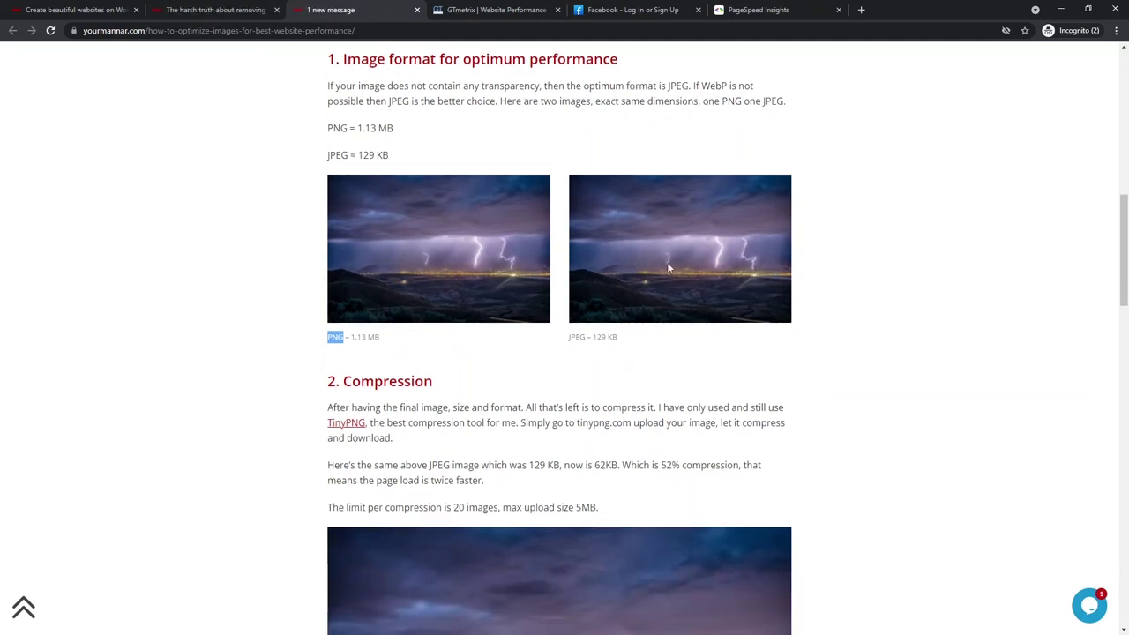
scroll(663, 267, down, 5)
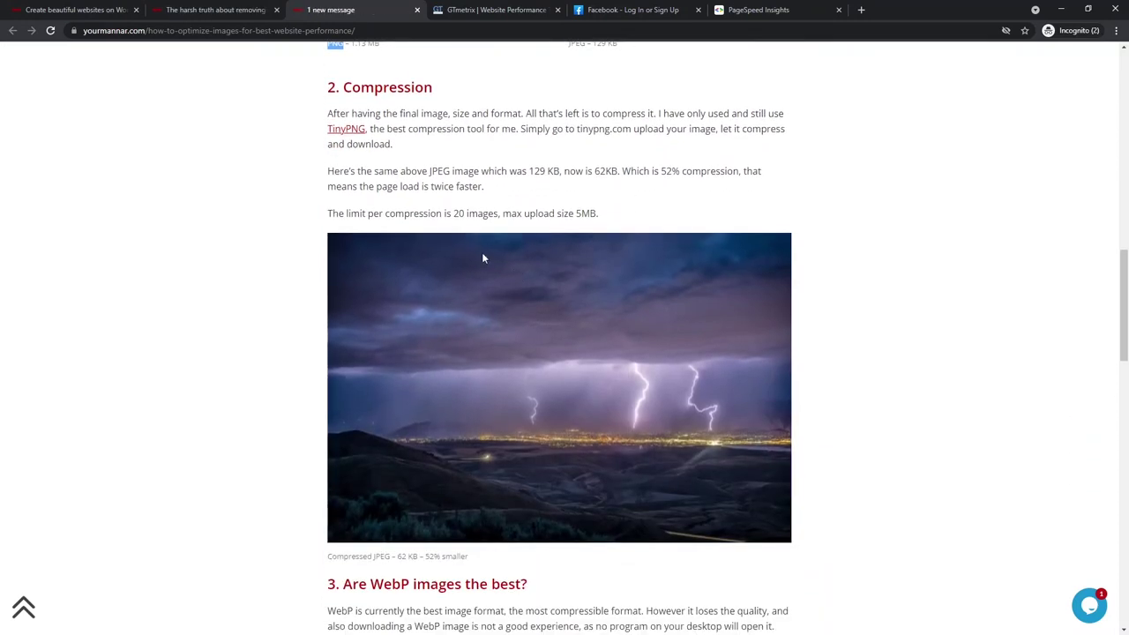
scroll(482, 252, down, 1)
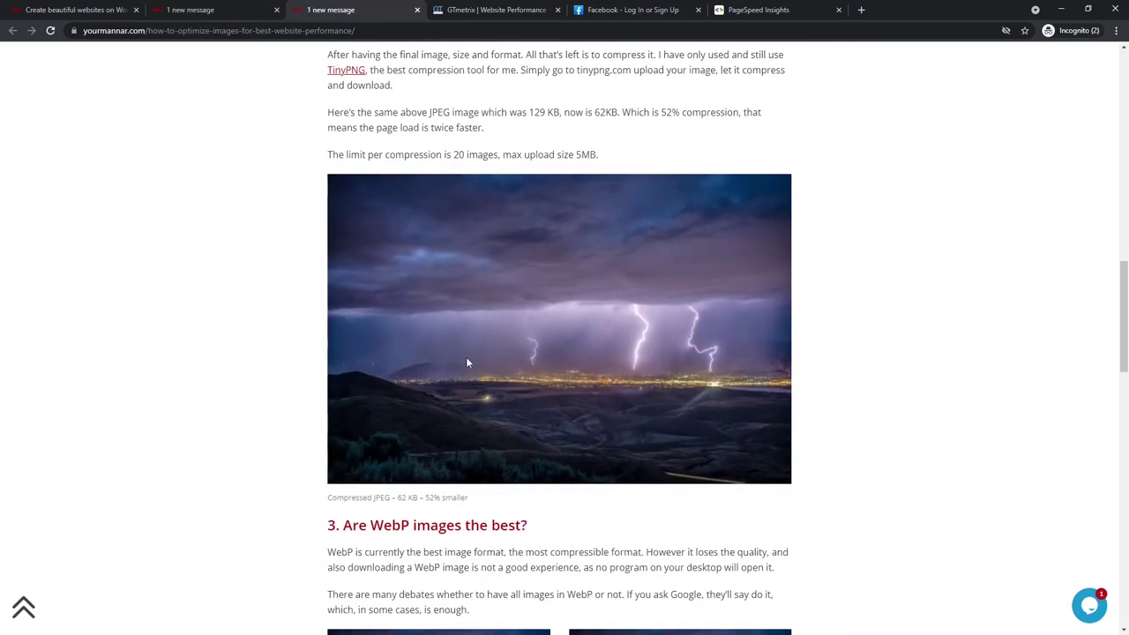
double_click(404, 498)
double_click(431, 498)
- Compress an image on tinypng.com from 99.9 KB to 46.8 KB, then close the TinyPNG tab
key(ctrl+t)
text(tinypng.com)
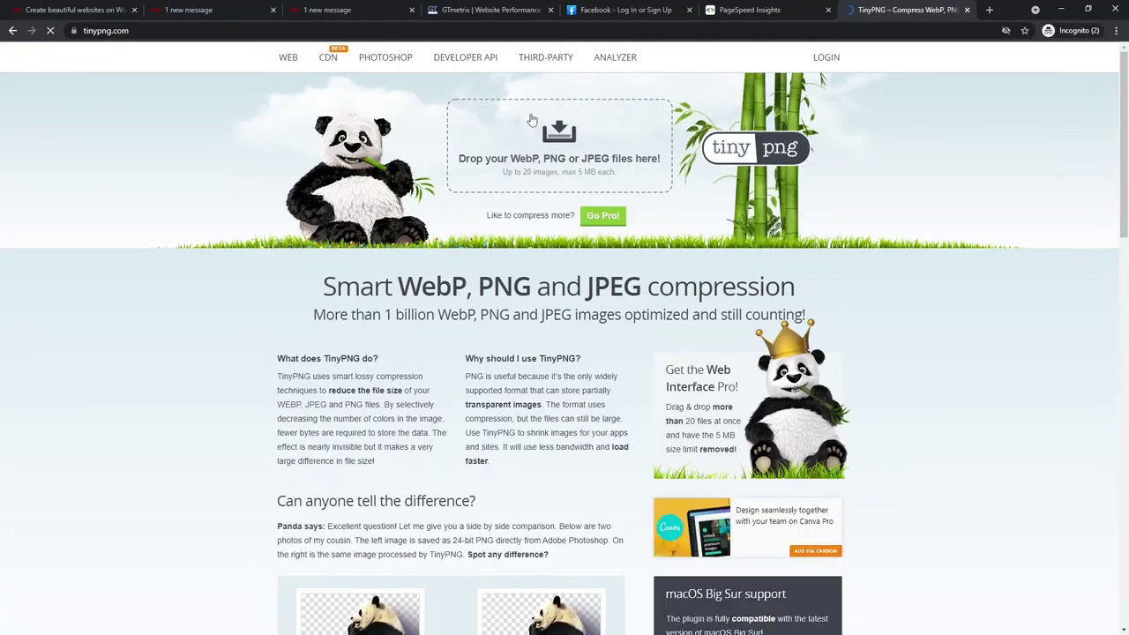
click(551, 145)
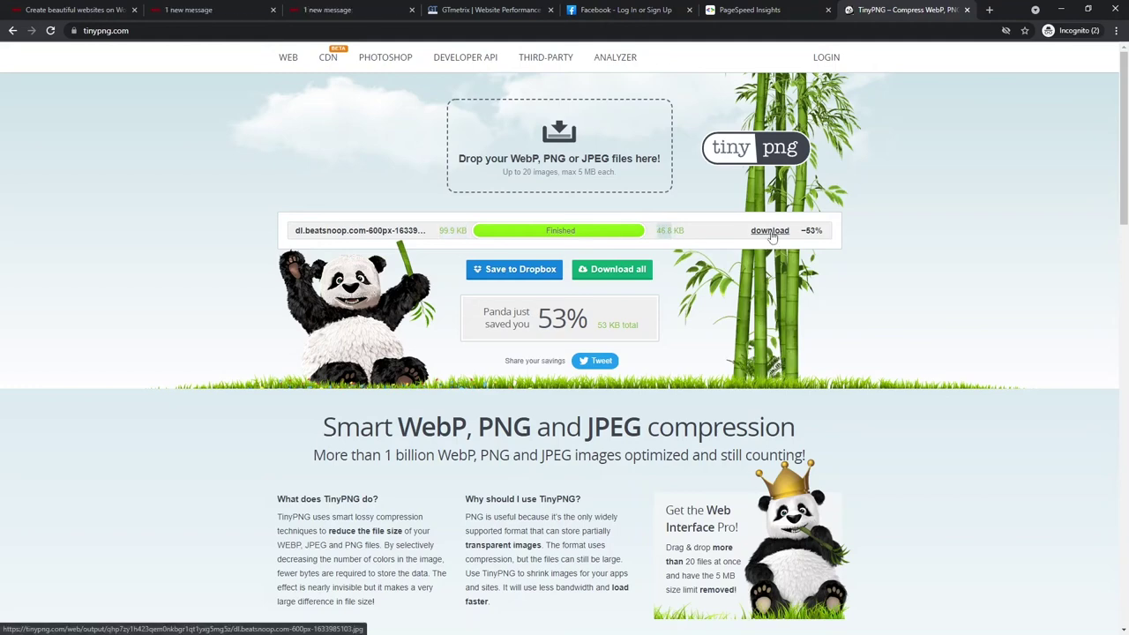
key(ctrl+w)
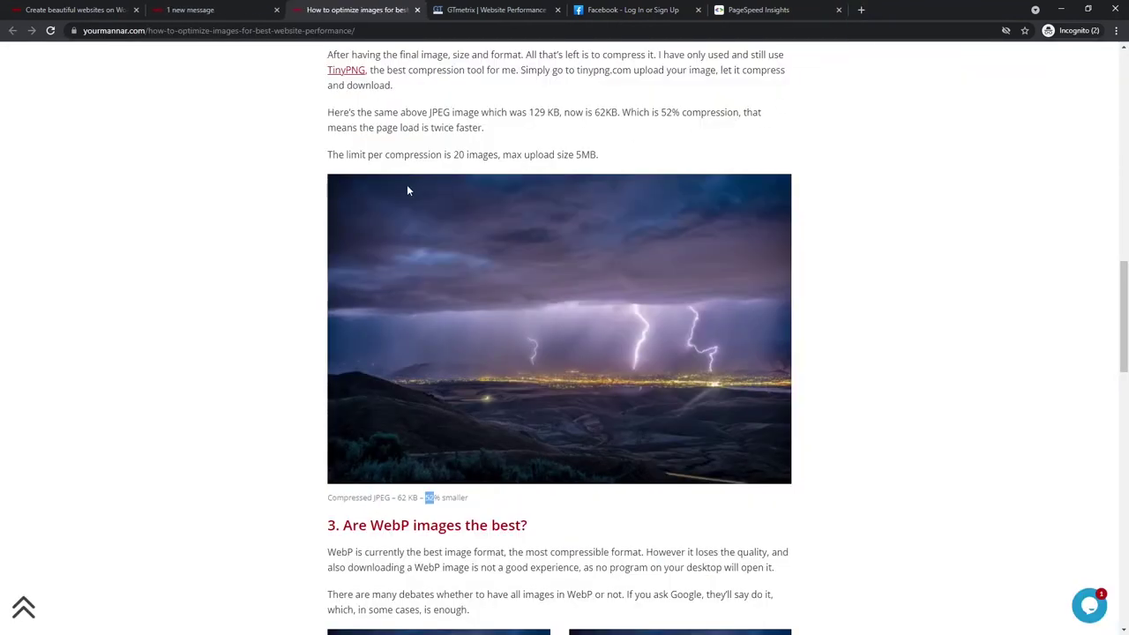
- Read the image optimization guide to its end, then reach the unused CSS & JS article's GTmetrix passage
scroll(351, 320, down, 1)
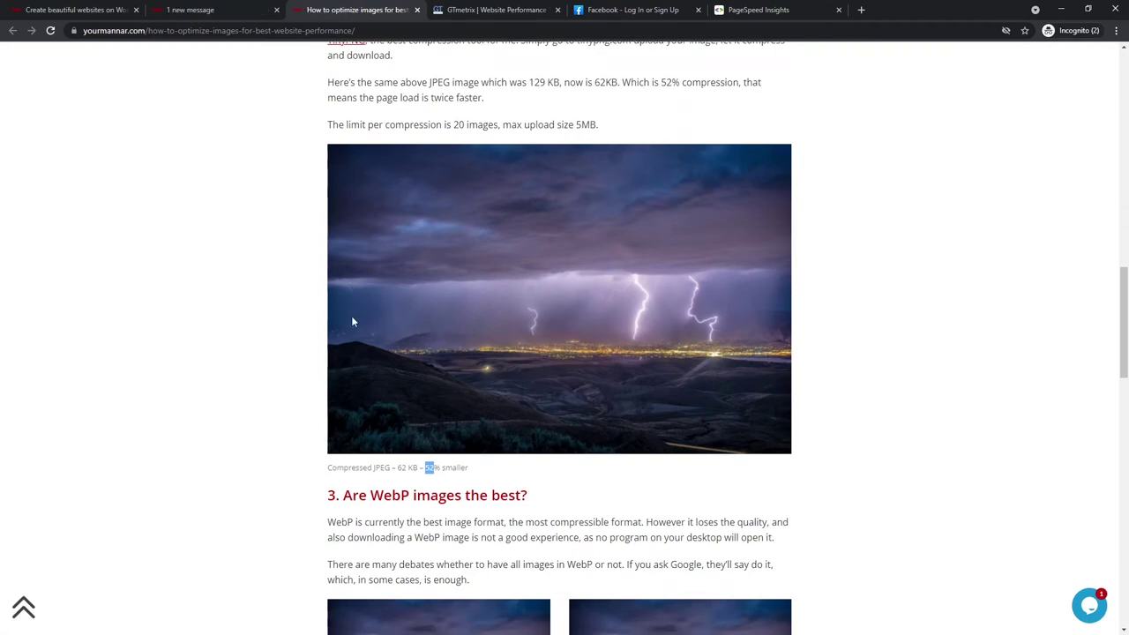
scroll(351, 321, down, 5)
drag(369, 349, 419, 352)
scroll(436, 367, down, 10)
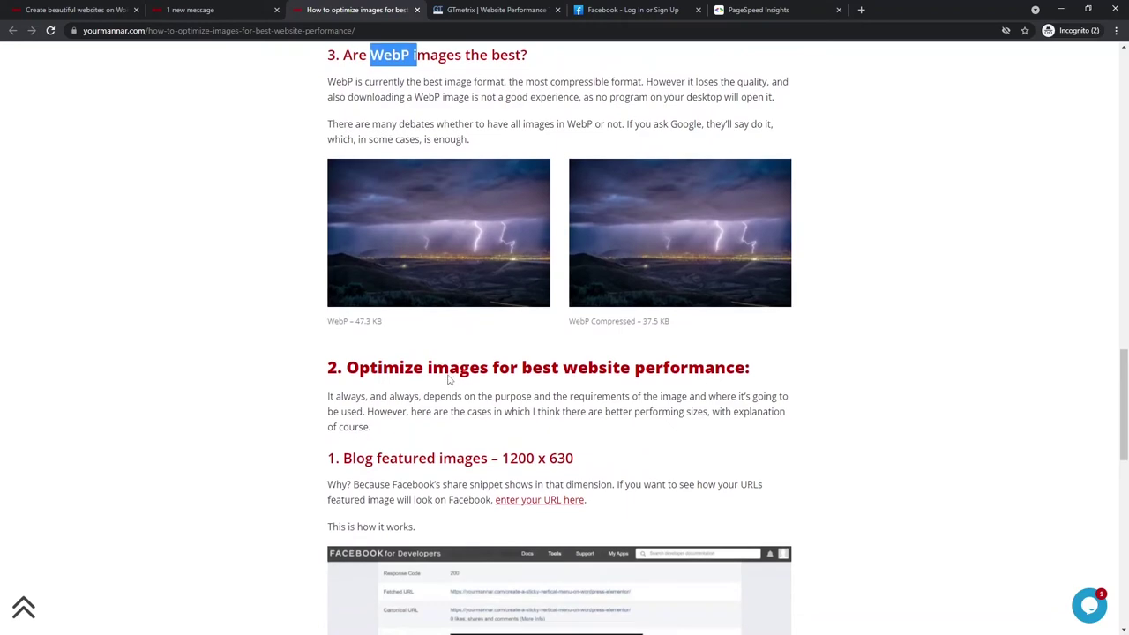
scroll(450, 377, down, 3)
scroll(449, 378, down, 3)
scroll(450, 378, down, 4)
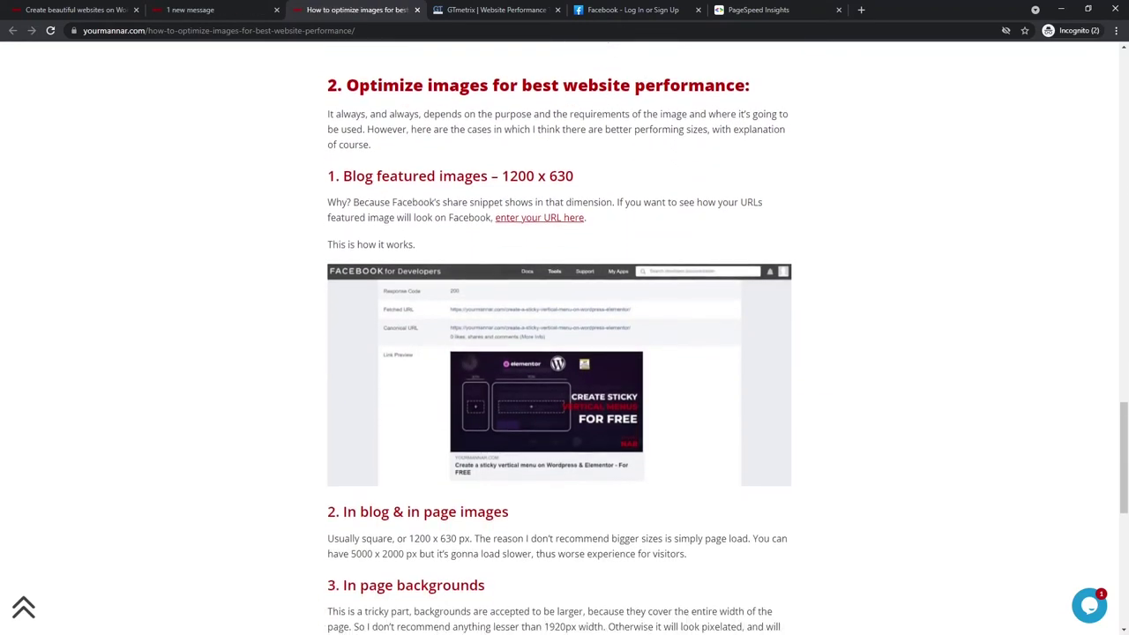
scroll(459, 383, down, 6)
scroll(458, 382, down, 5)
scroll(461, 383, down, 3)
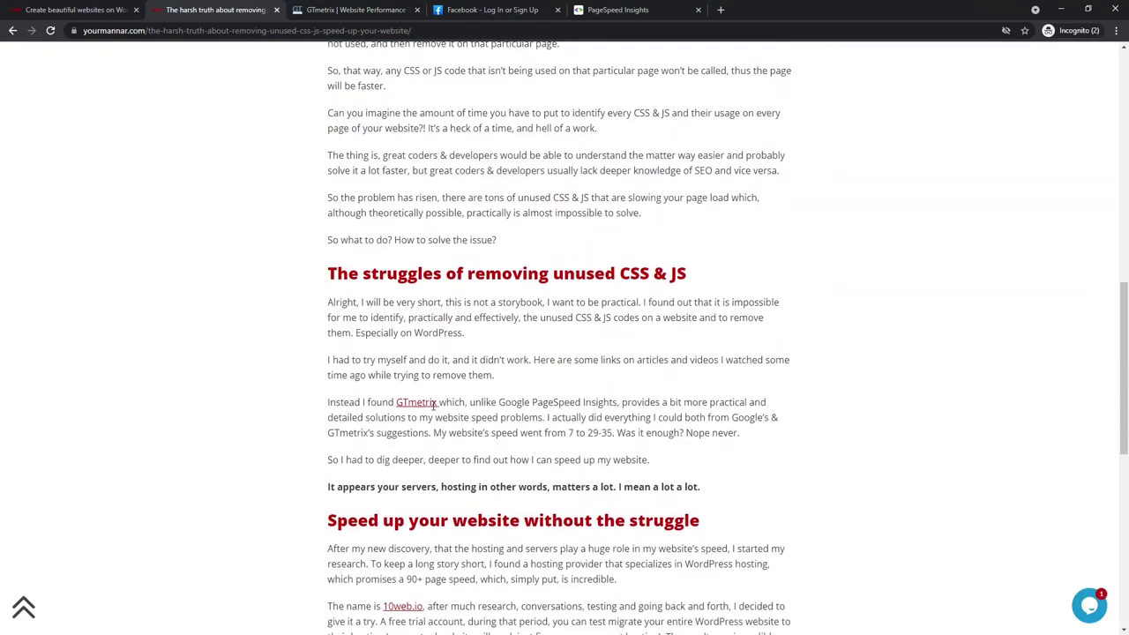
scroll(435, 404, down, 1)
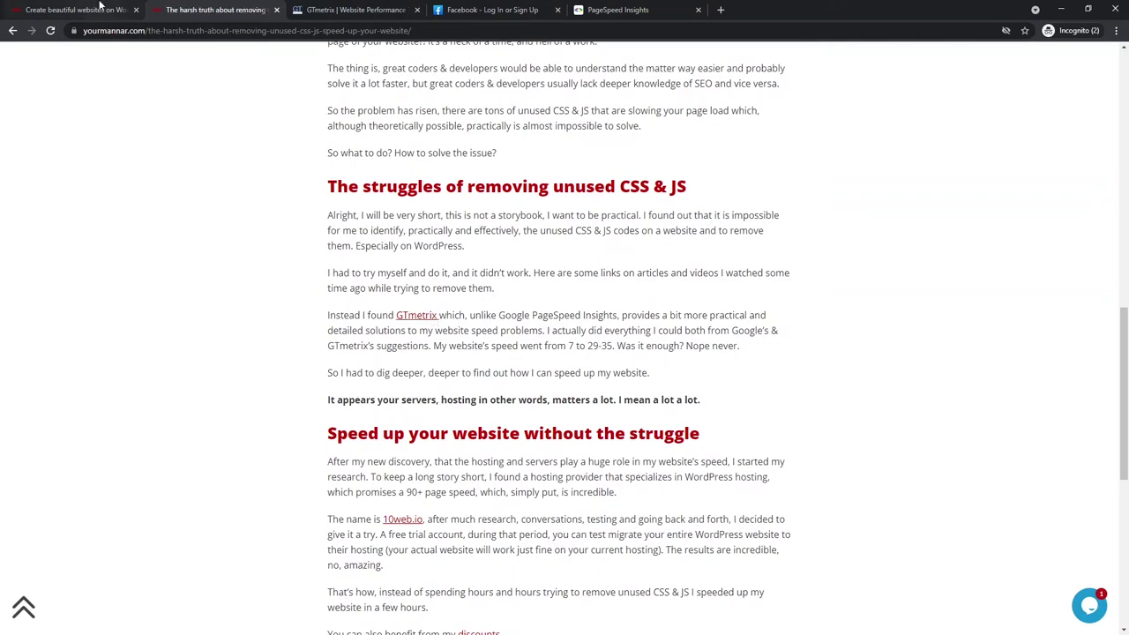
- Open the homepage knowledge base's Cloudflare free SSL article in a new tab and view its contents
key(ctrl+shift+Tab)
scroll(332, 326, down, 2)
scroll(396, 345, down, 4)
scroll(414, 349, down, 3)
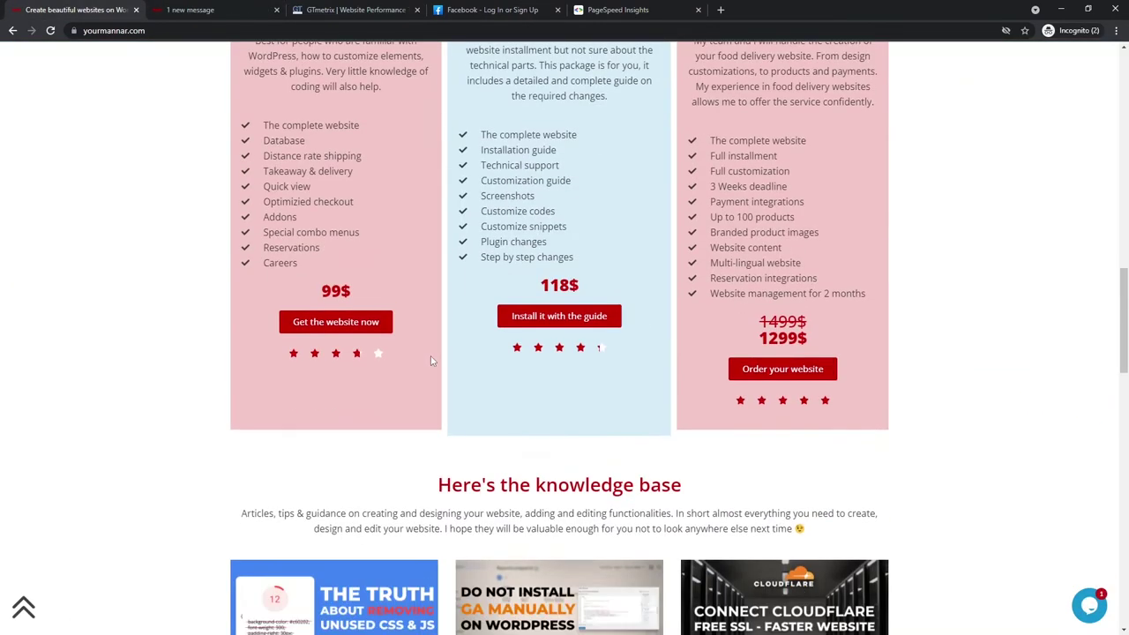
scroll(442, 352, down, 5)
scroll(442, 352, down, 1)
scroll(476, 366, up, 2)
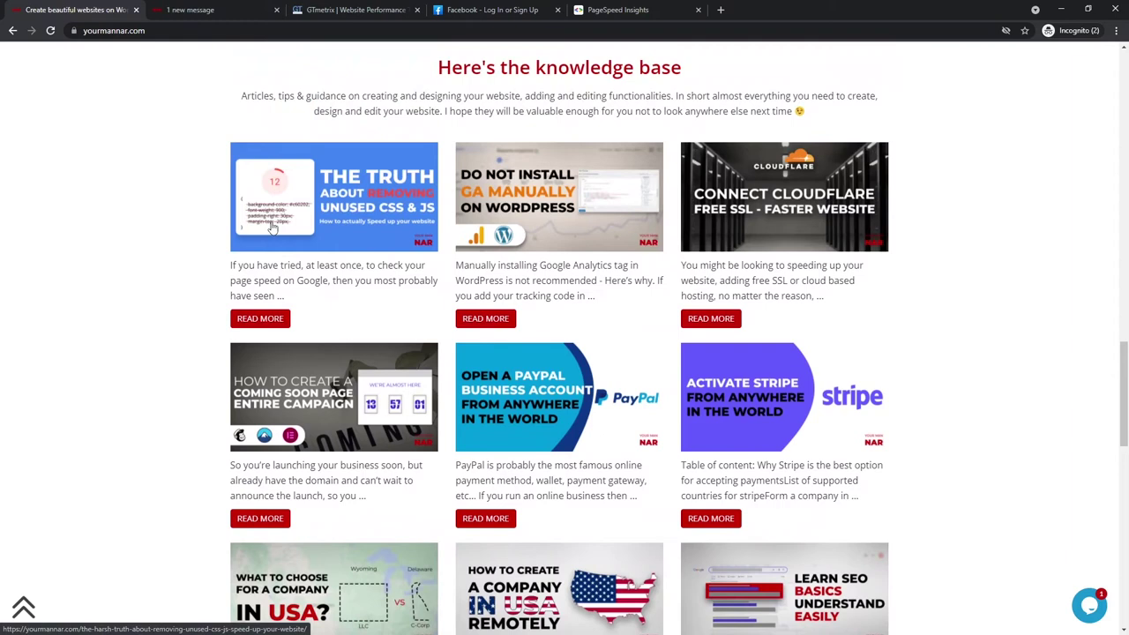
middle_click(784, 216)
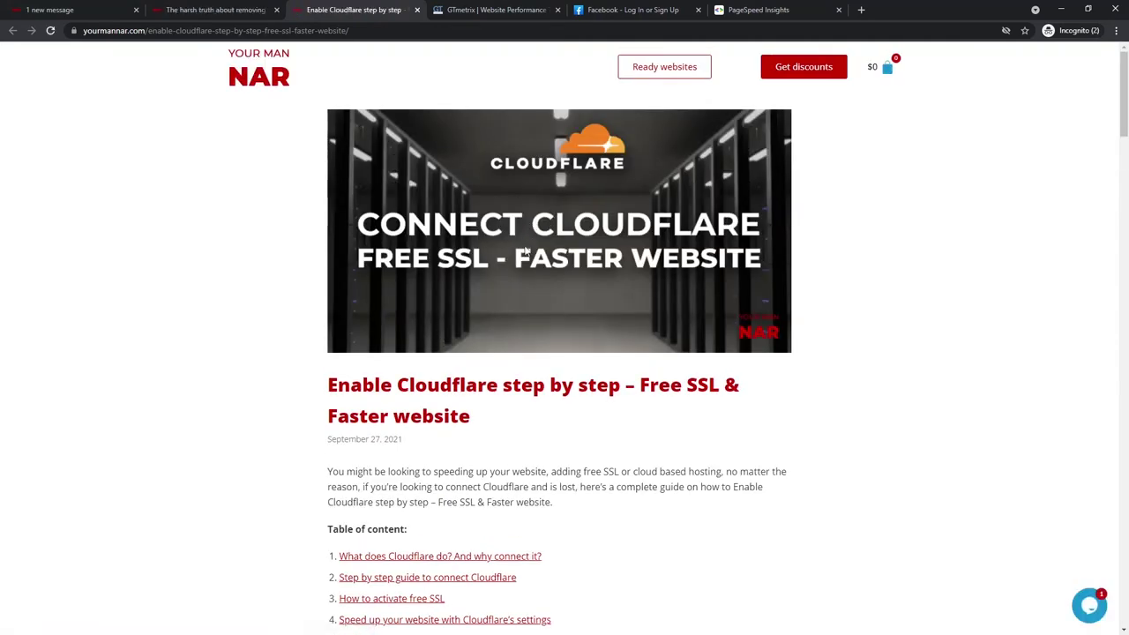
scroll(521, 262, down, 1)
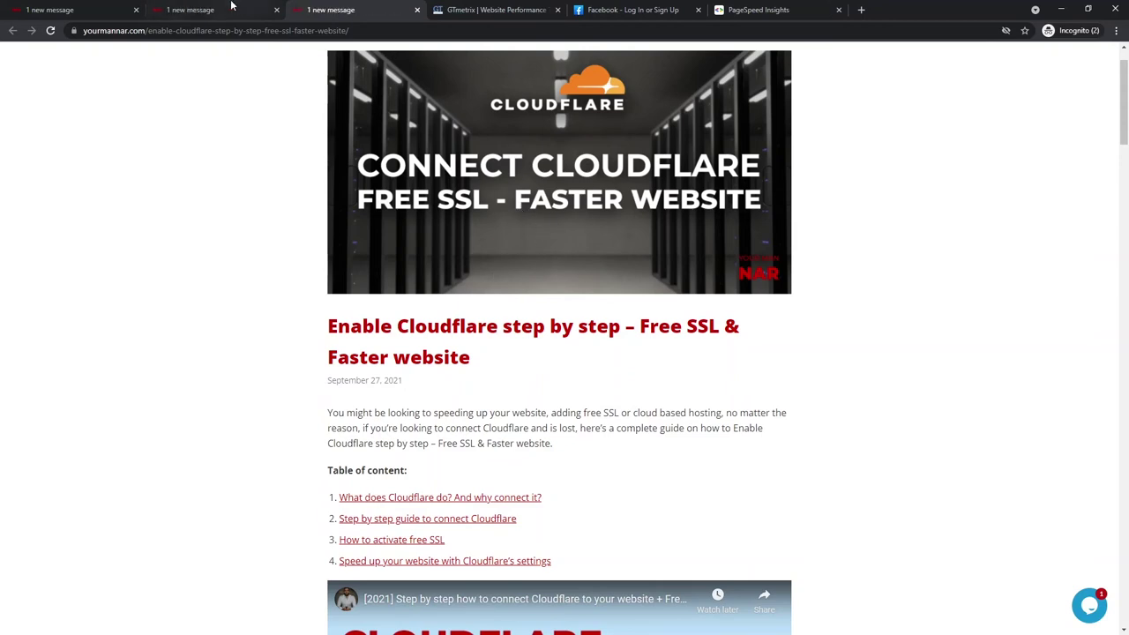
- Back in the unused CSS & JS article, follow its 10web.io hosting link
key(ctrl+shift+Tab)
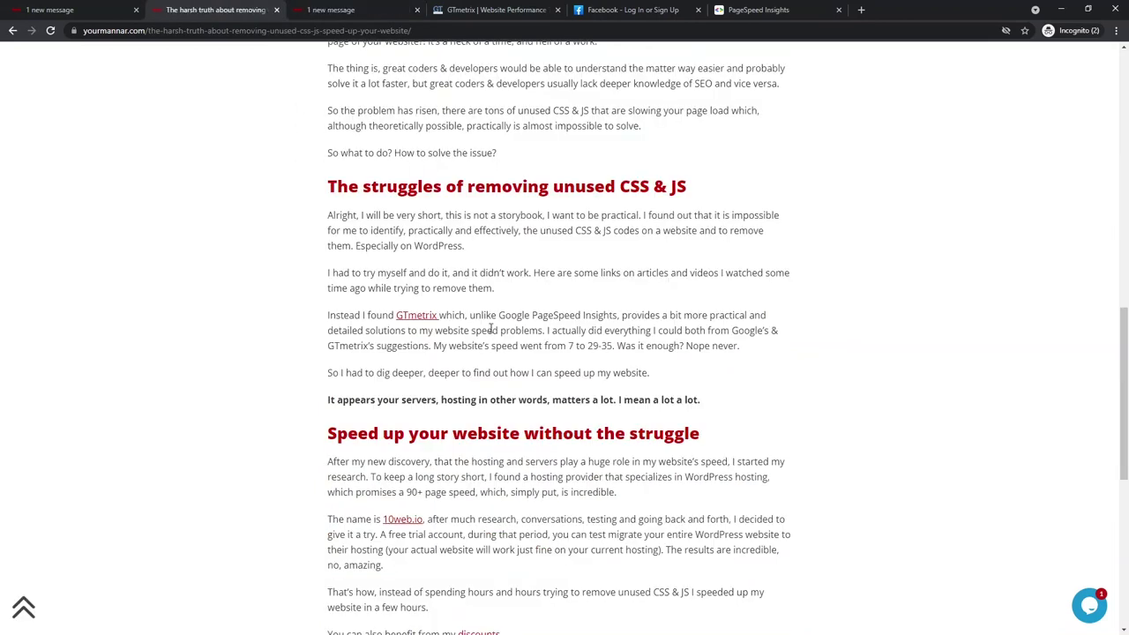
scroll(485, 344, down, 1)
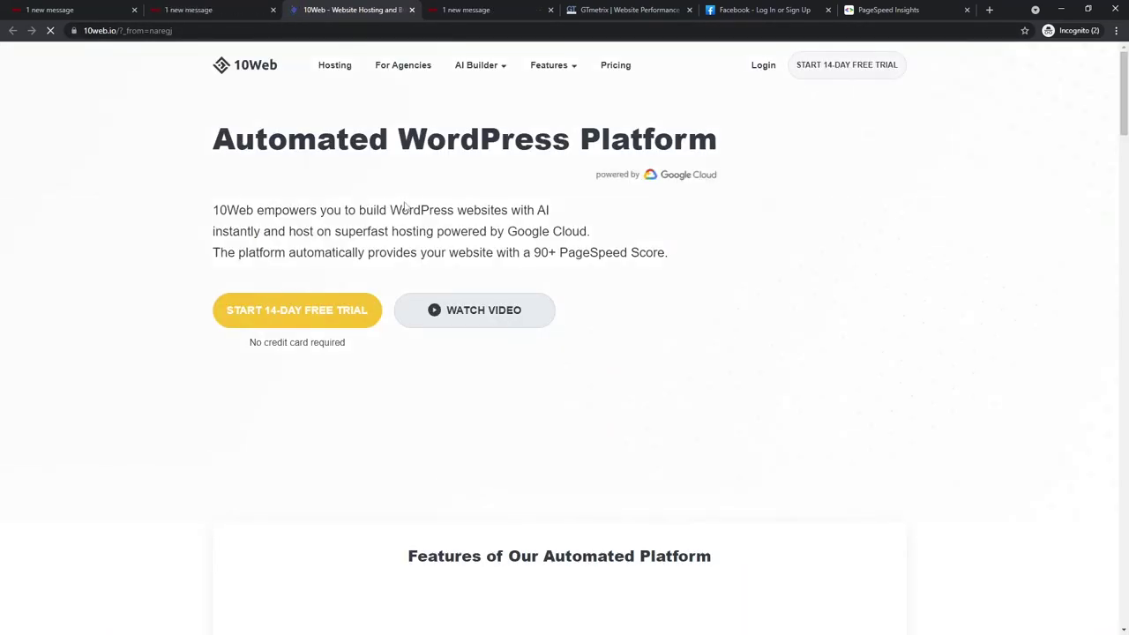
- Review 10Web's $10, $24 and $60 annual pricing plans, then return to the unused CSS & JS article
scroll(495, 214, down, 1)
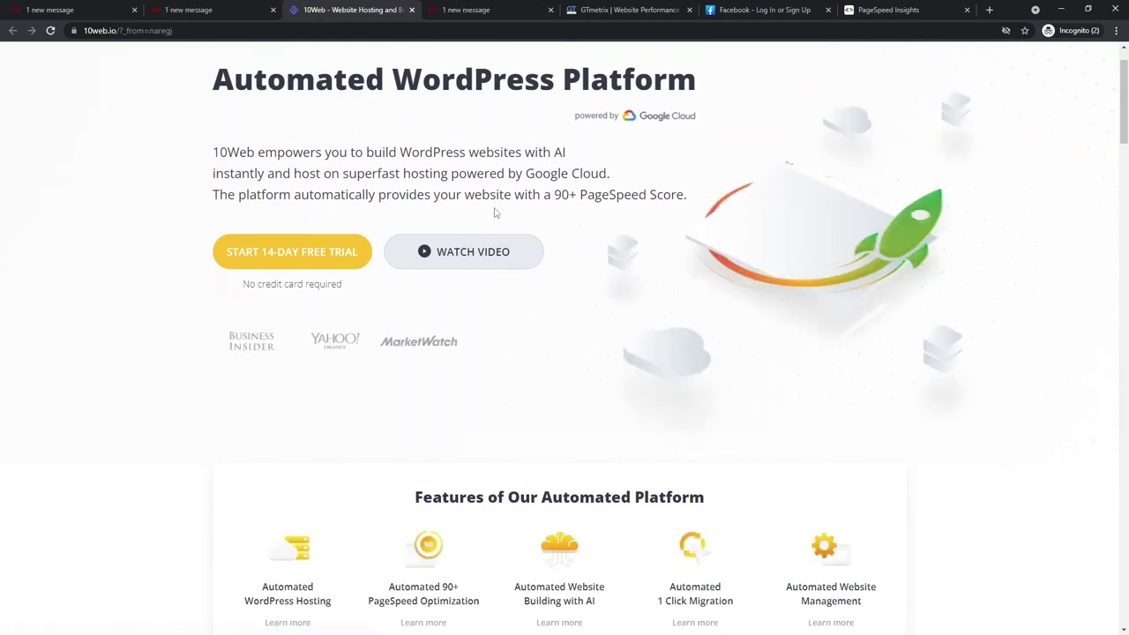
scroll(468, 196, up, 1)
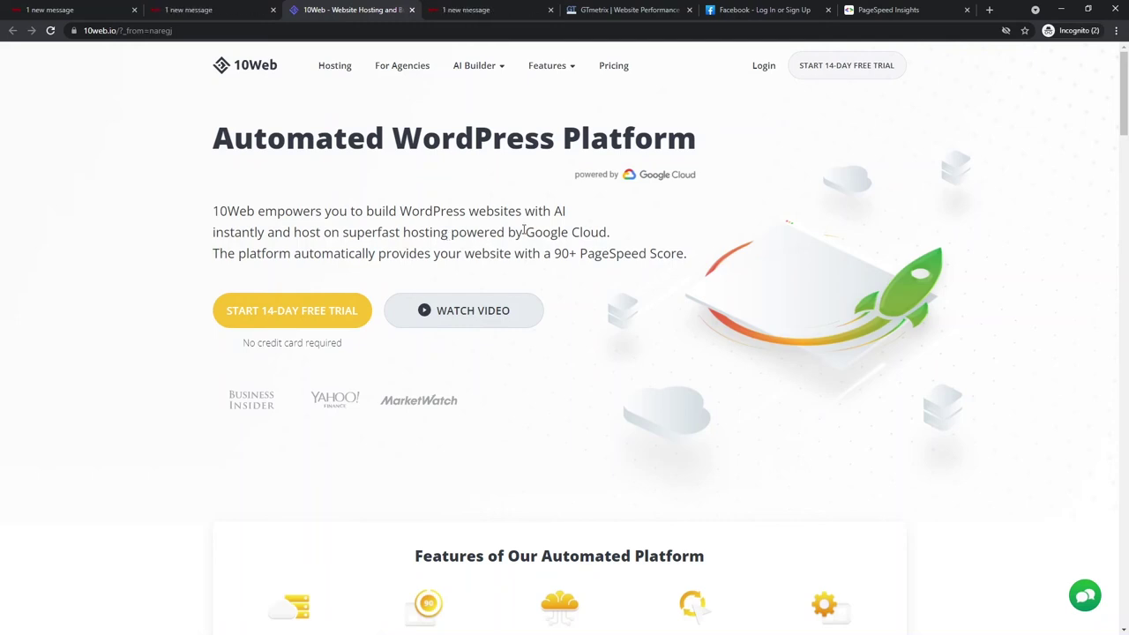
click(617, 69)
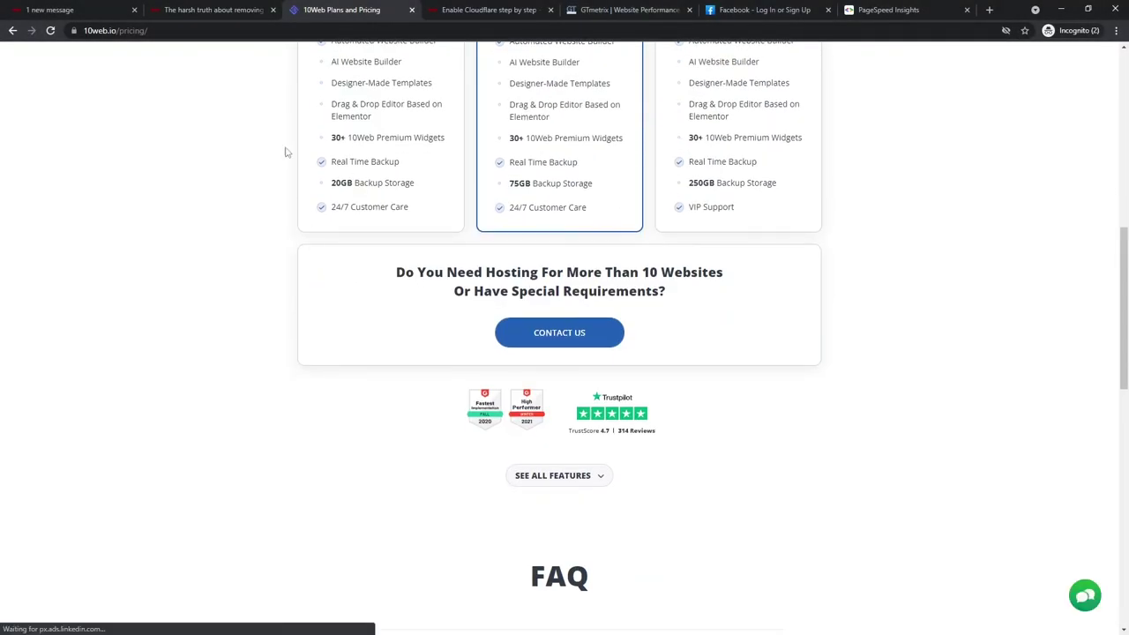
click(220, 9)
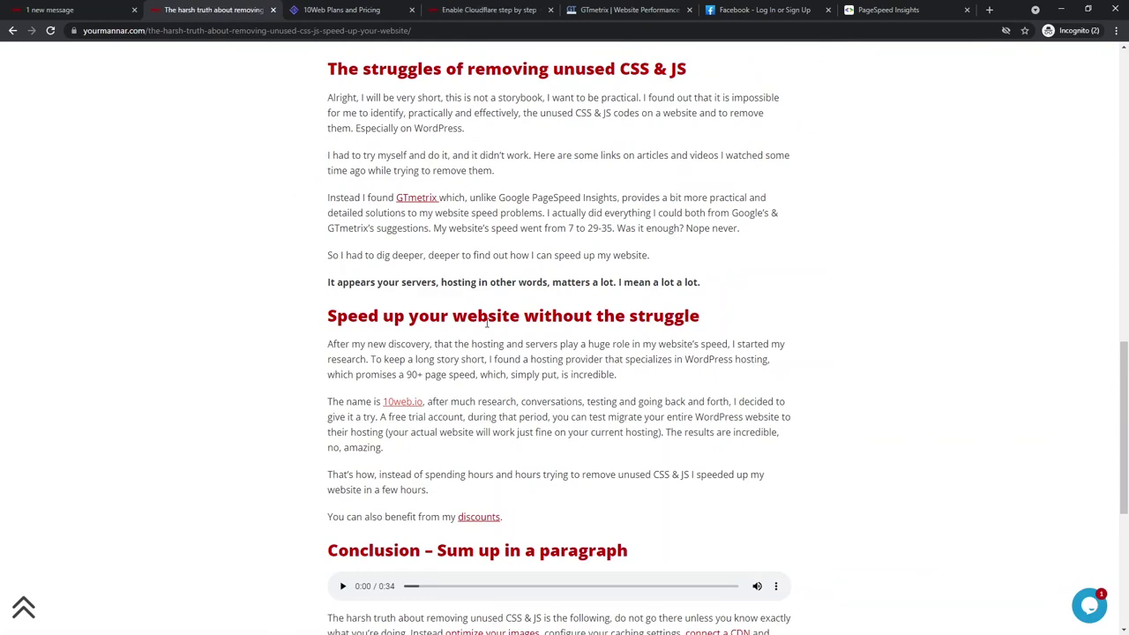
- Select the word 'website' in a heading and scroll up to the article's title and contents
double_click(486, 318)
scroll(497, 346, down, 1)
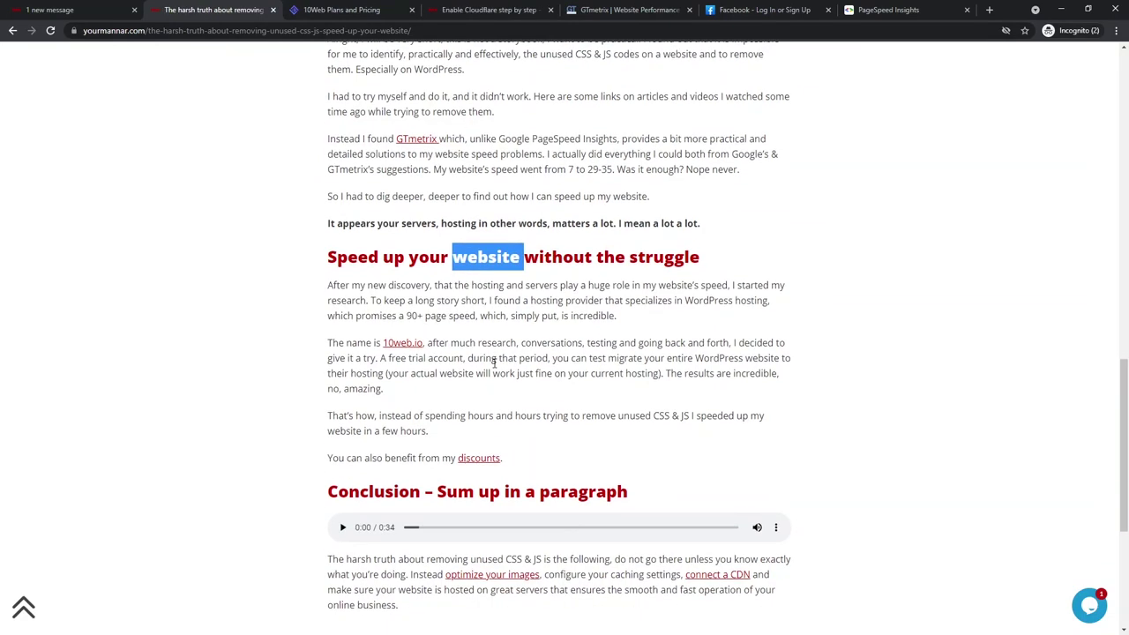
scroll(495, 357, up, 15)
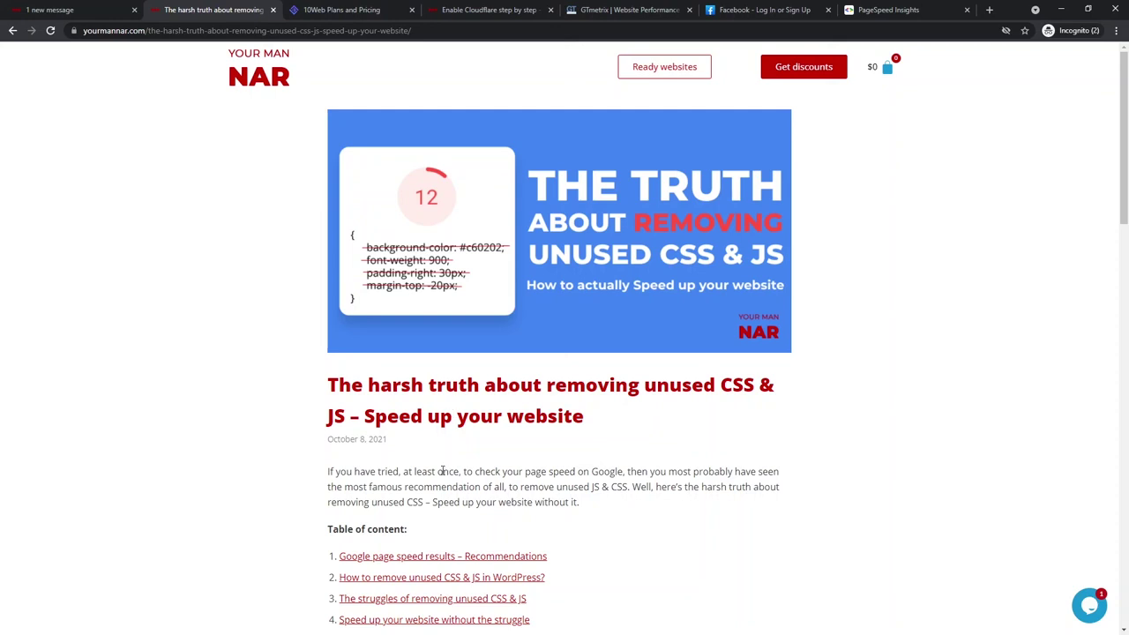
triple_click(428, 379)
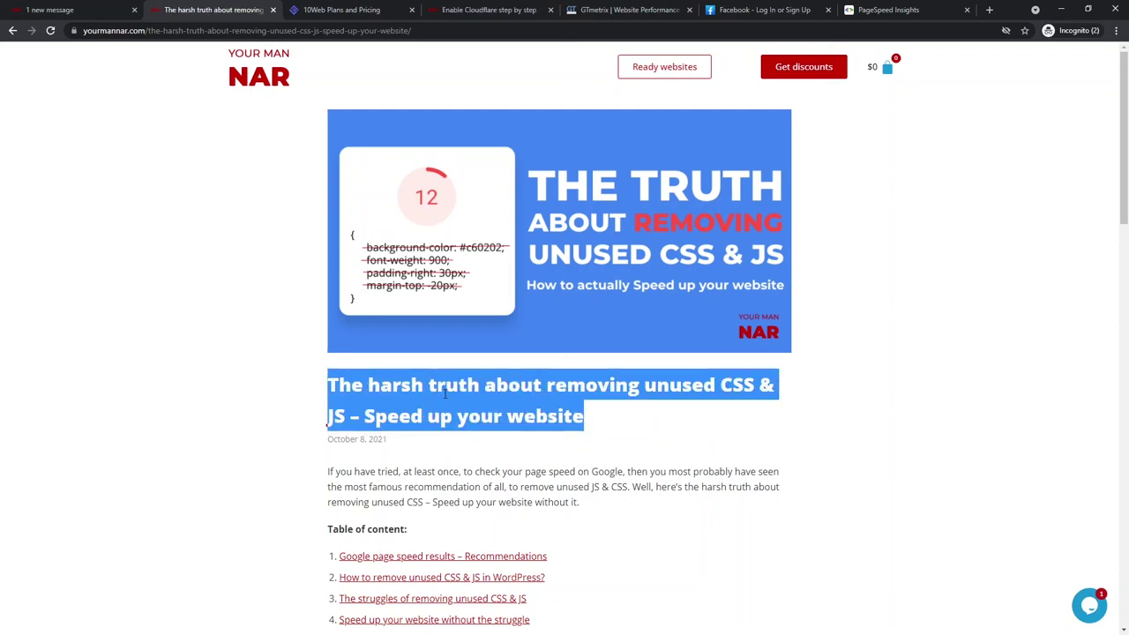
click(485, 394)
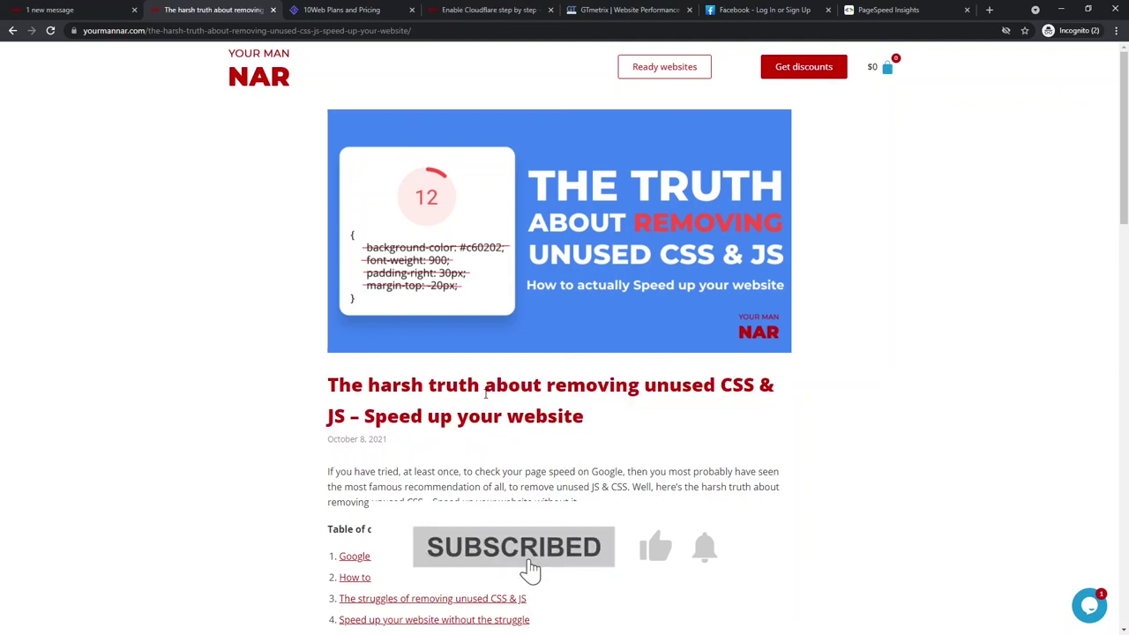